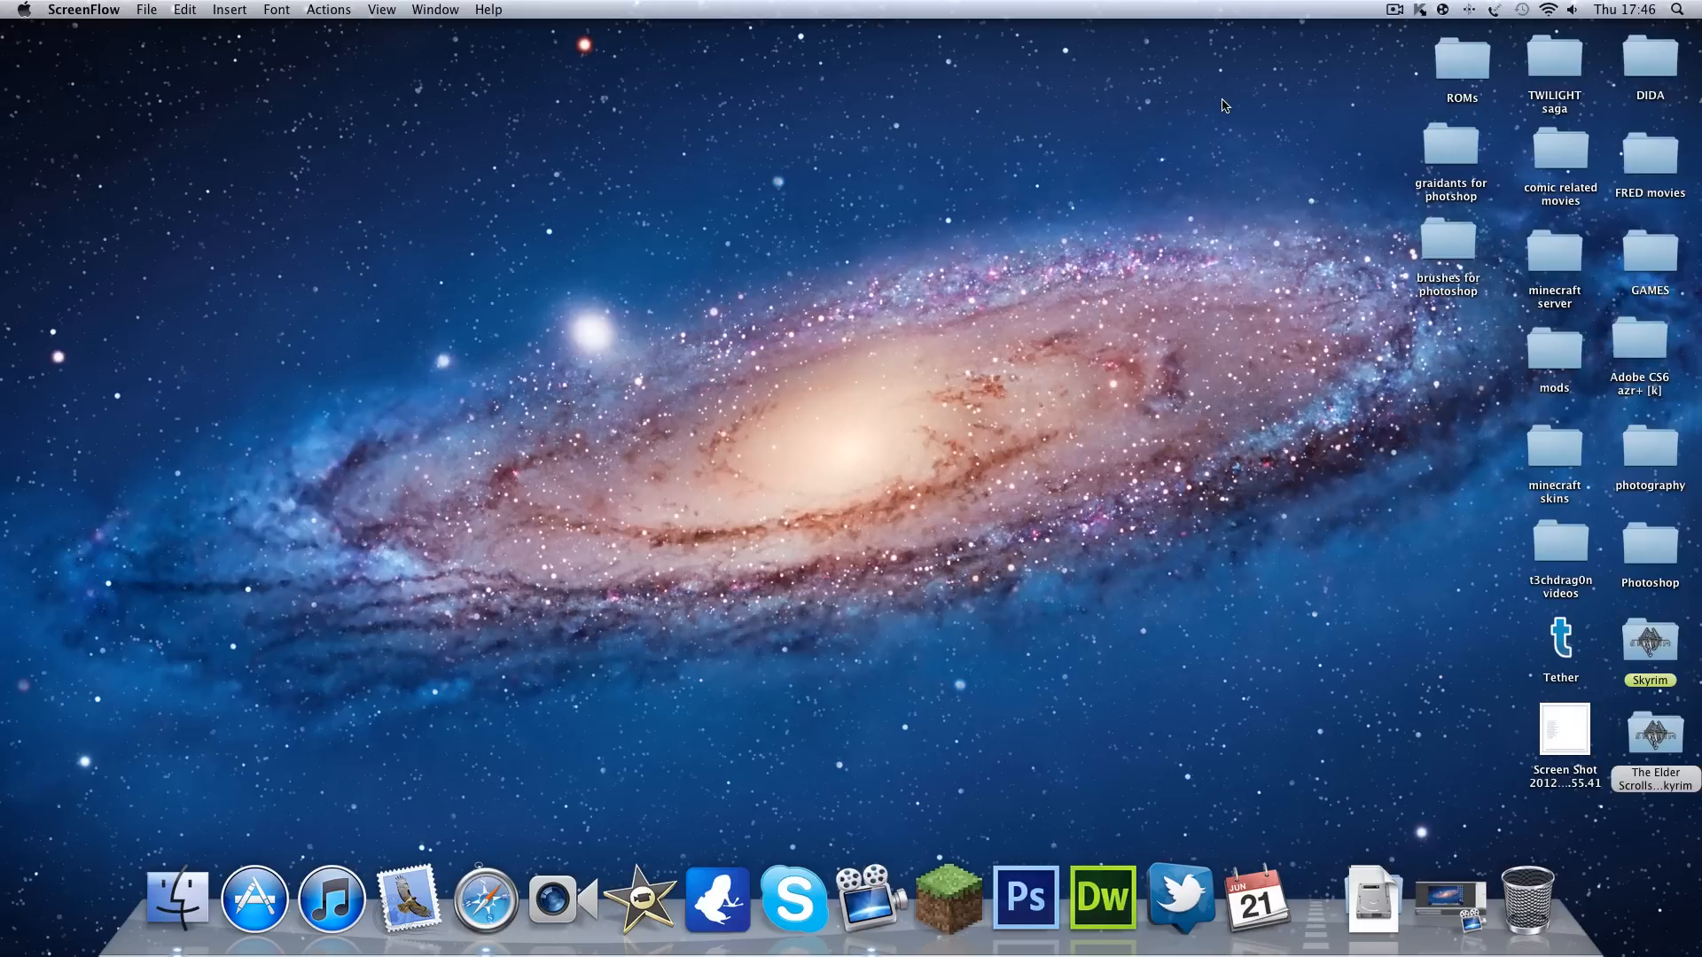
Toggle the Dock back on with Cmd+Option+D, bring up a Finder search window and close it
key(alt+super+d)
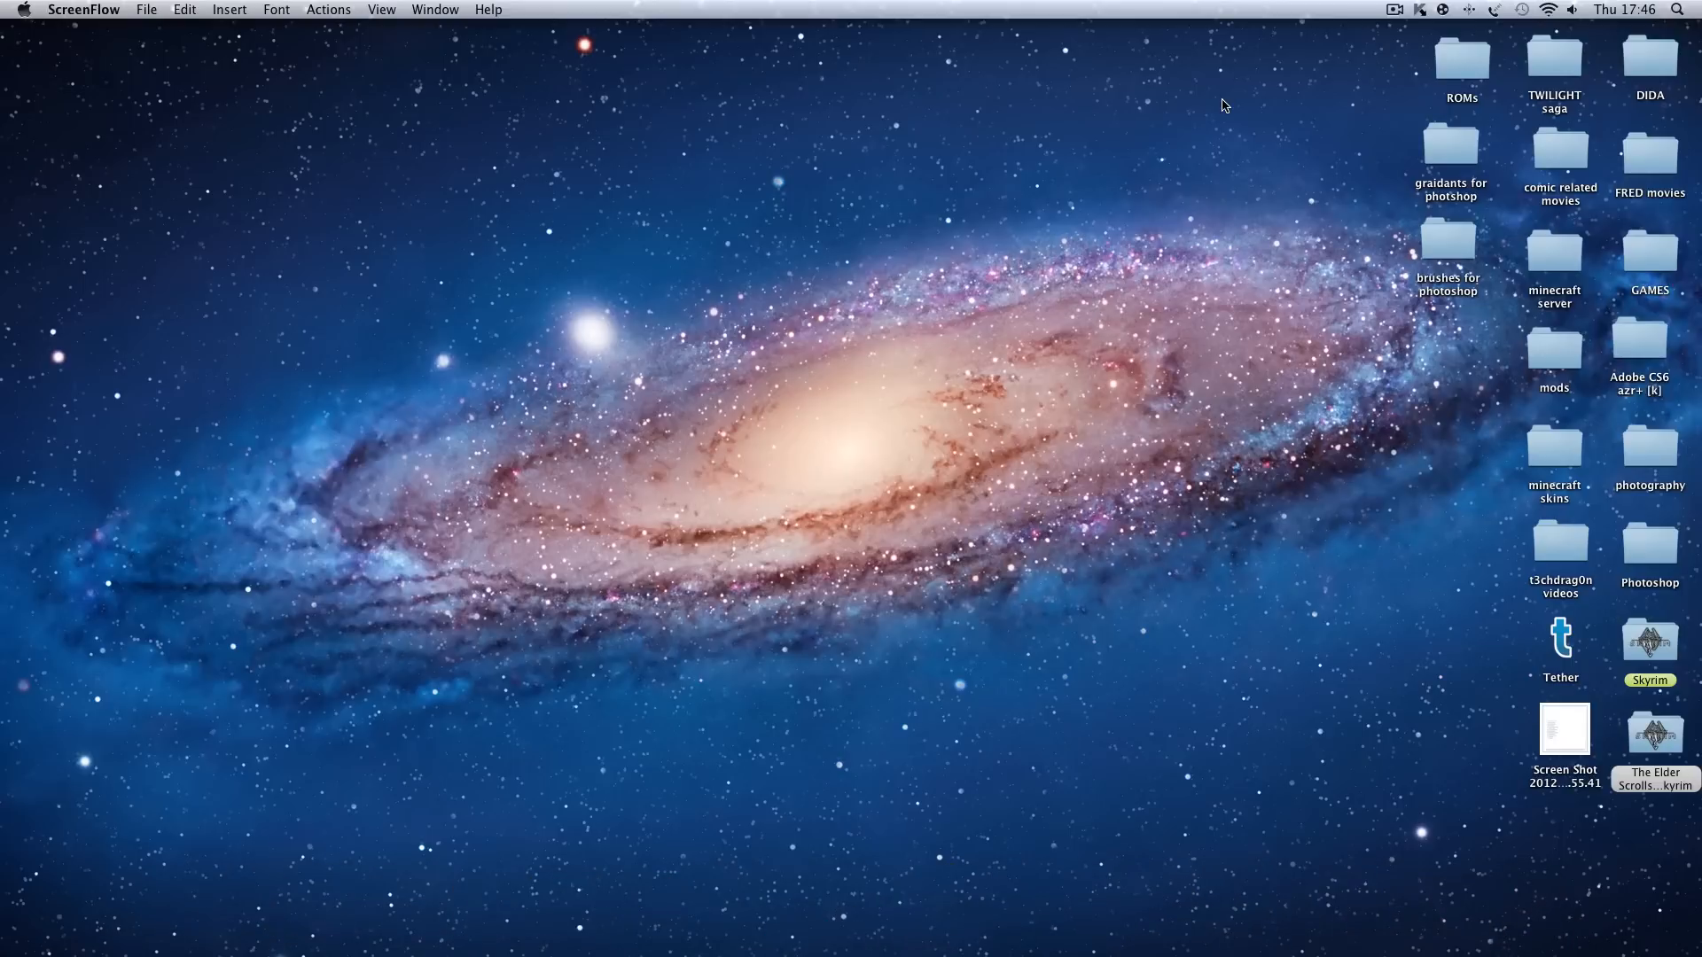
key(alt+super+space)
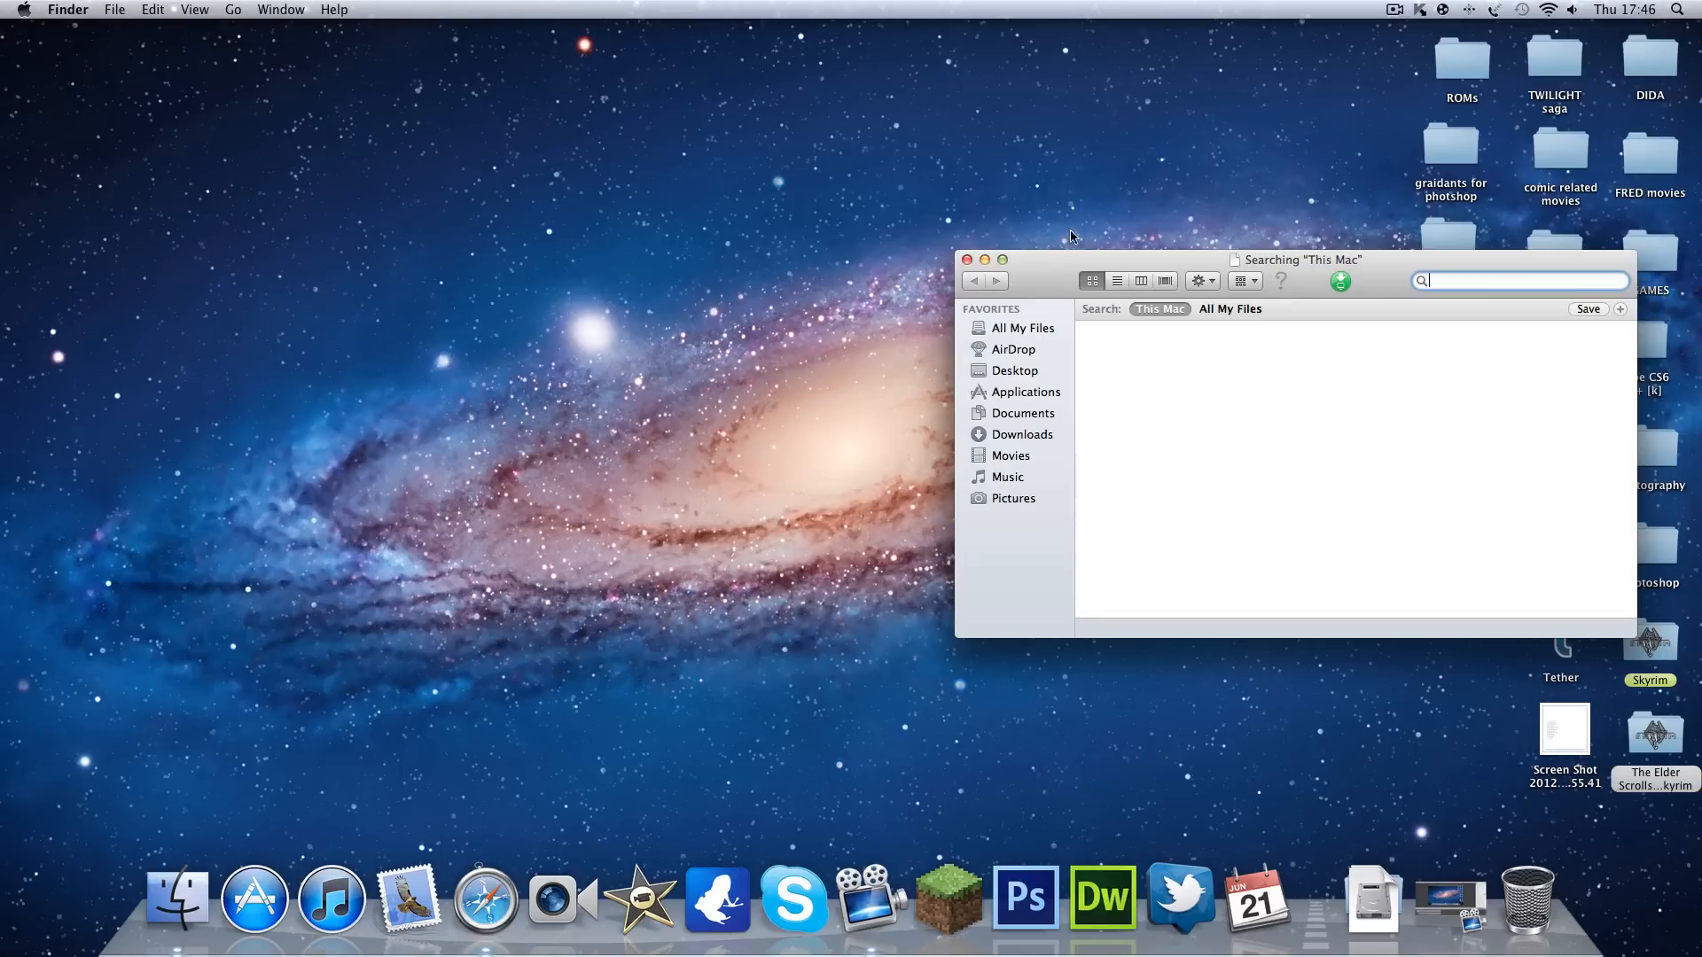
click(968, 259)
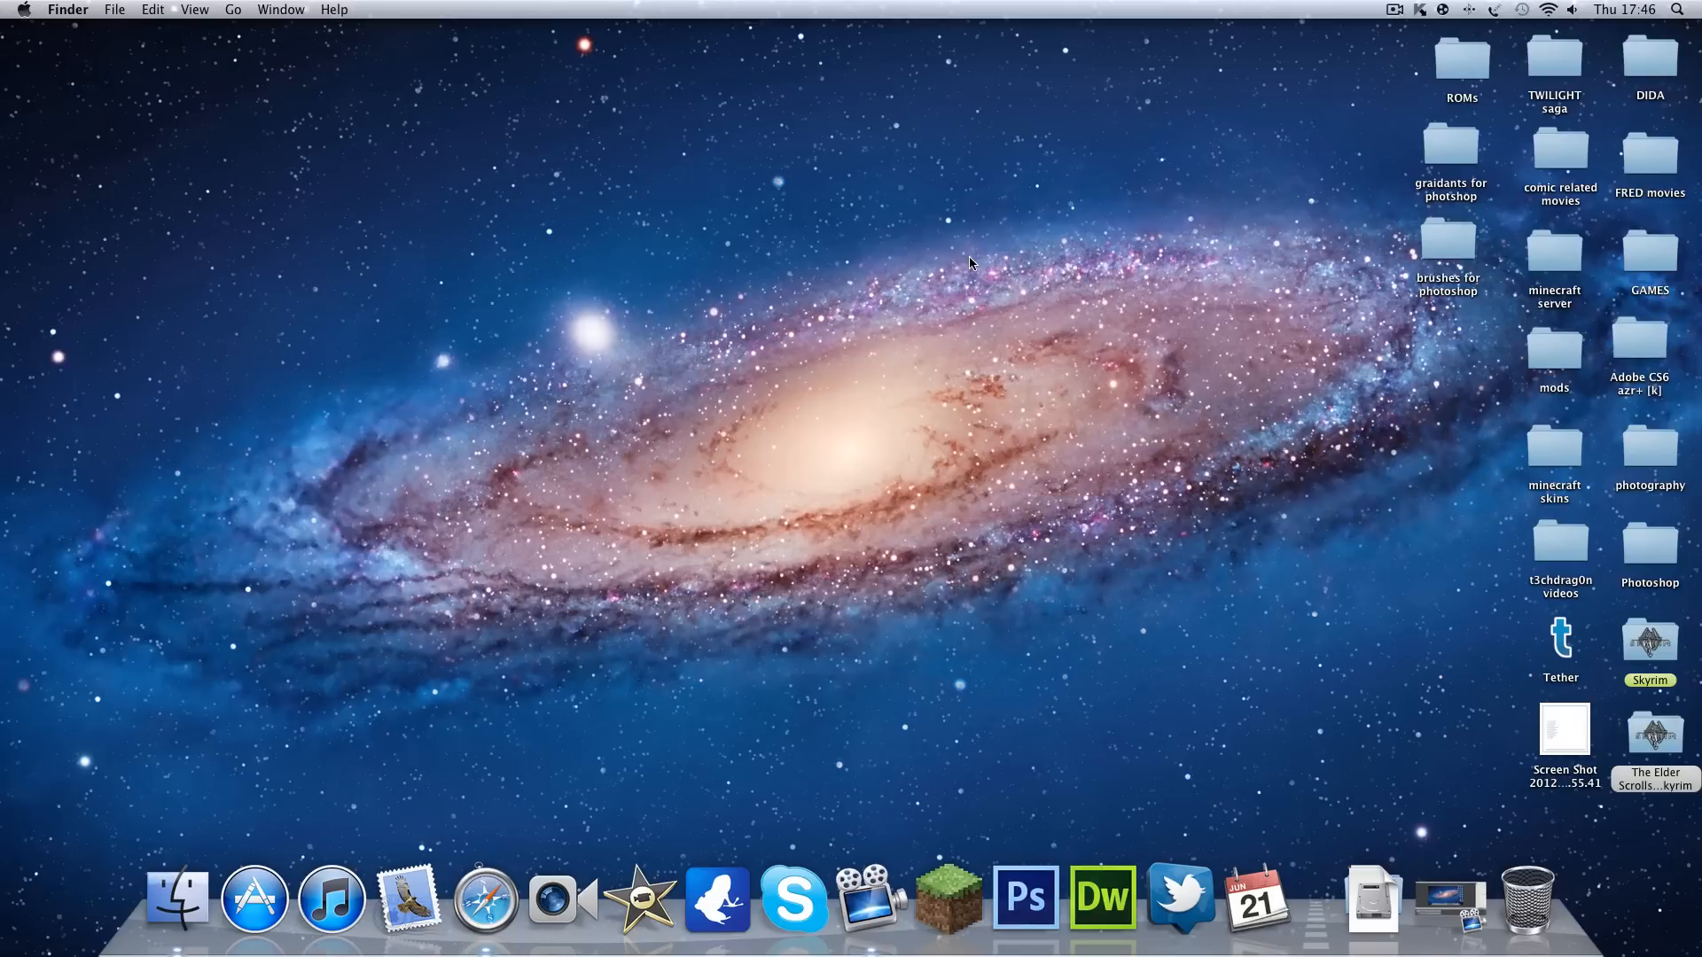
Cycle through the running applications with the Cmd+Tab switcher
key(super+Tab)
key(Tab)
key(Tab)
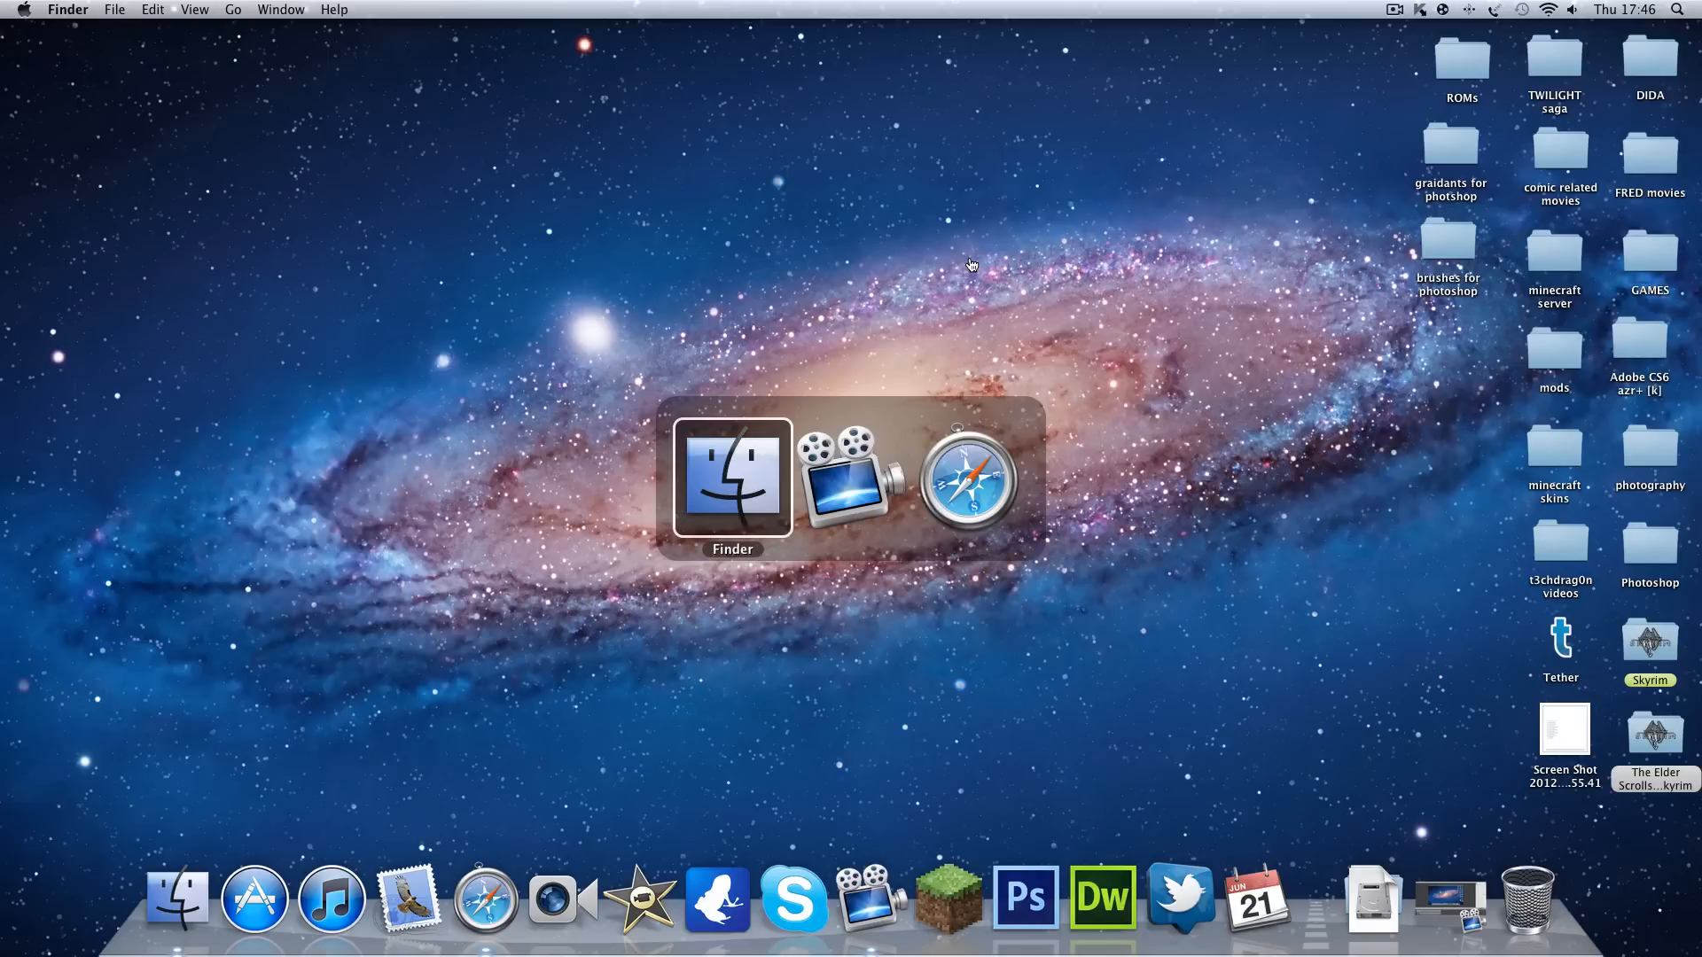
key(Tab)
key(Tab)
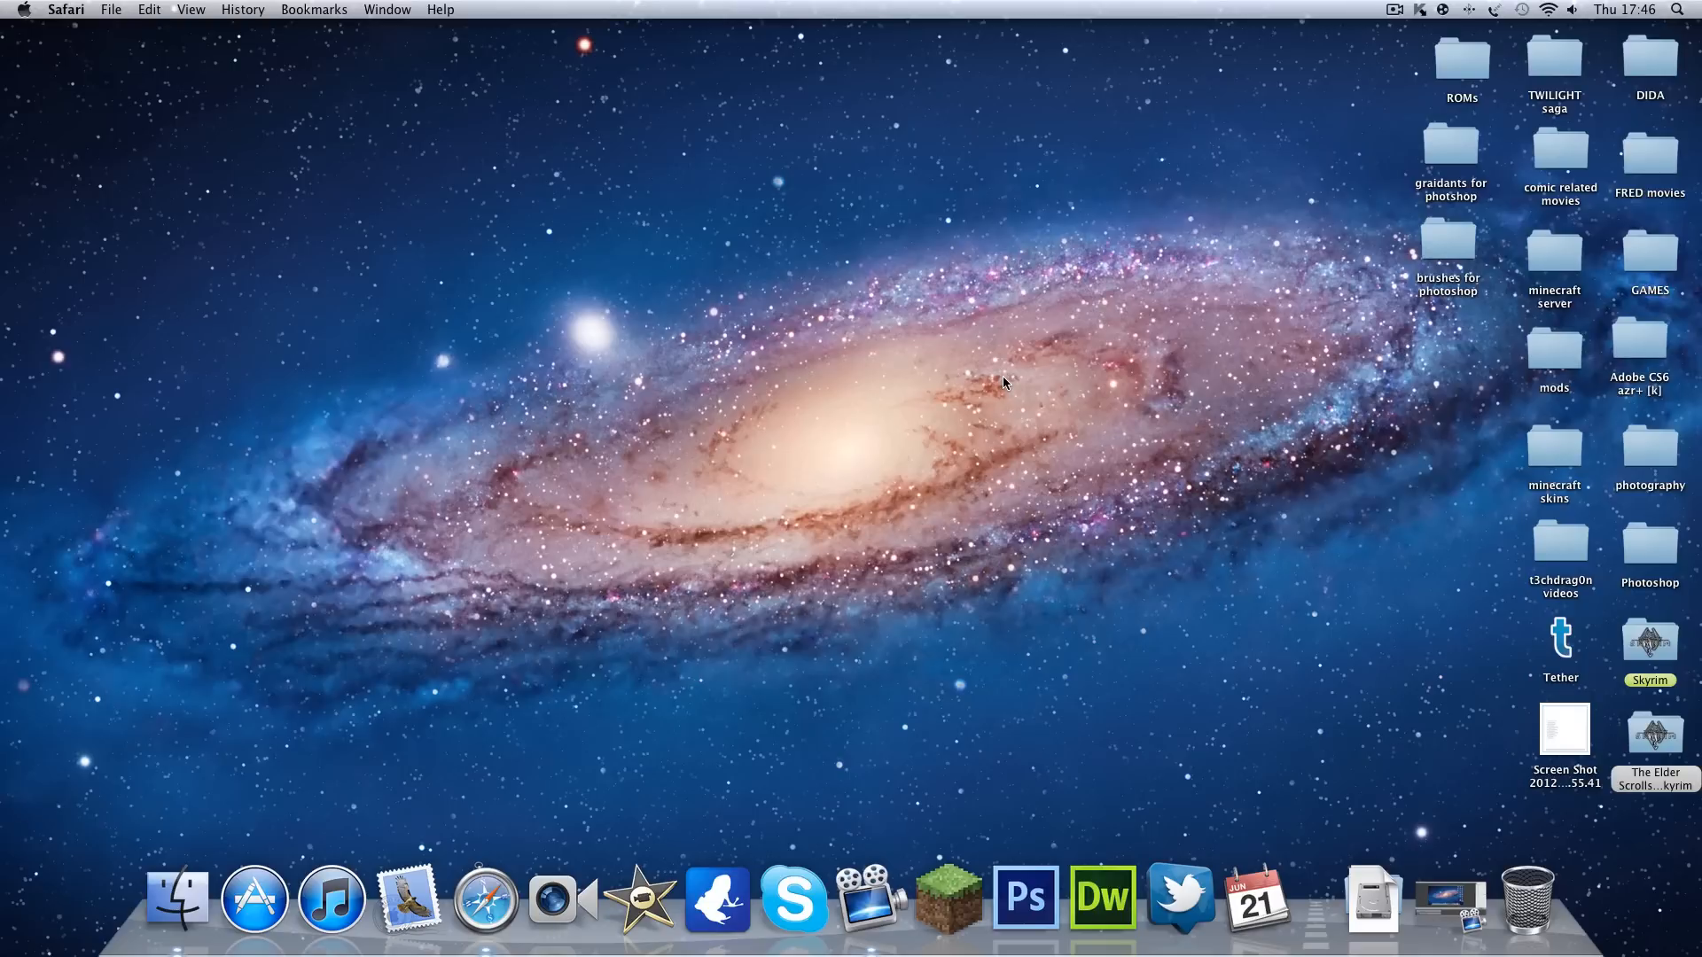
Launch Safari, load YouTube from the bookmarks bar, and minimize the window with Cmd+M
click(486, 899)
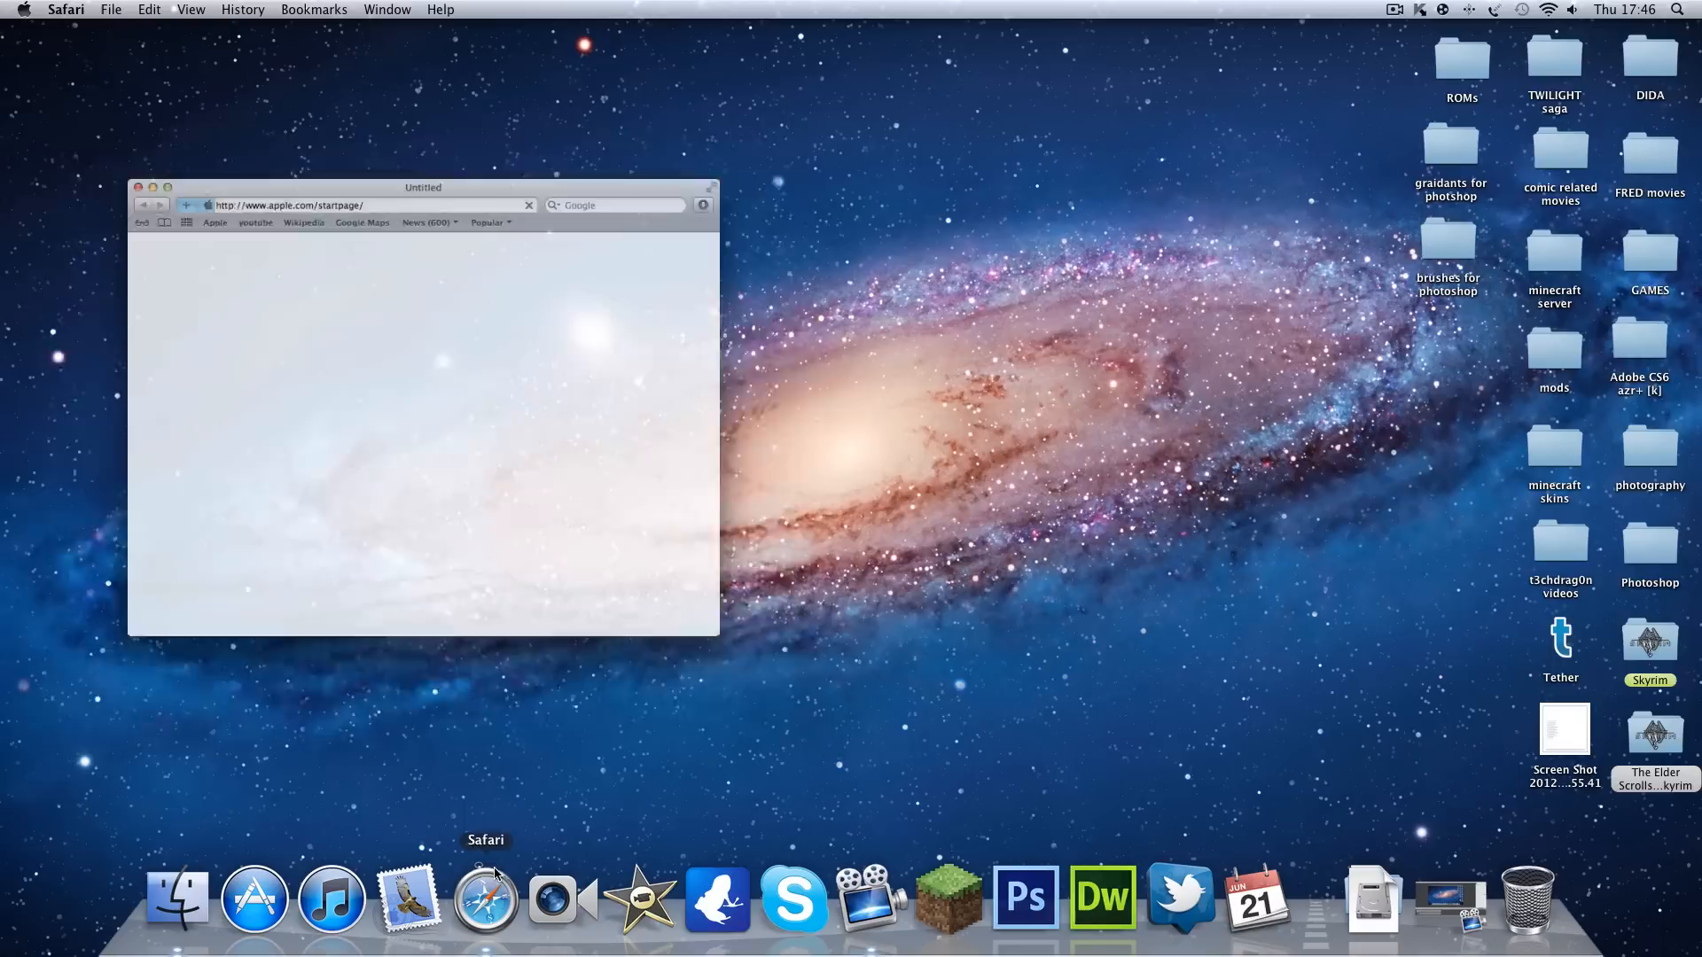
click(223, 185)
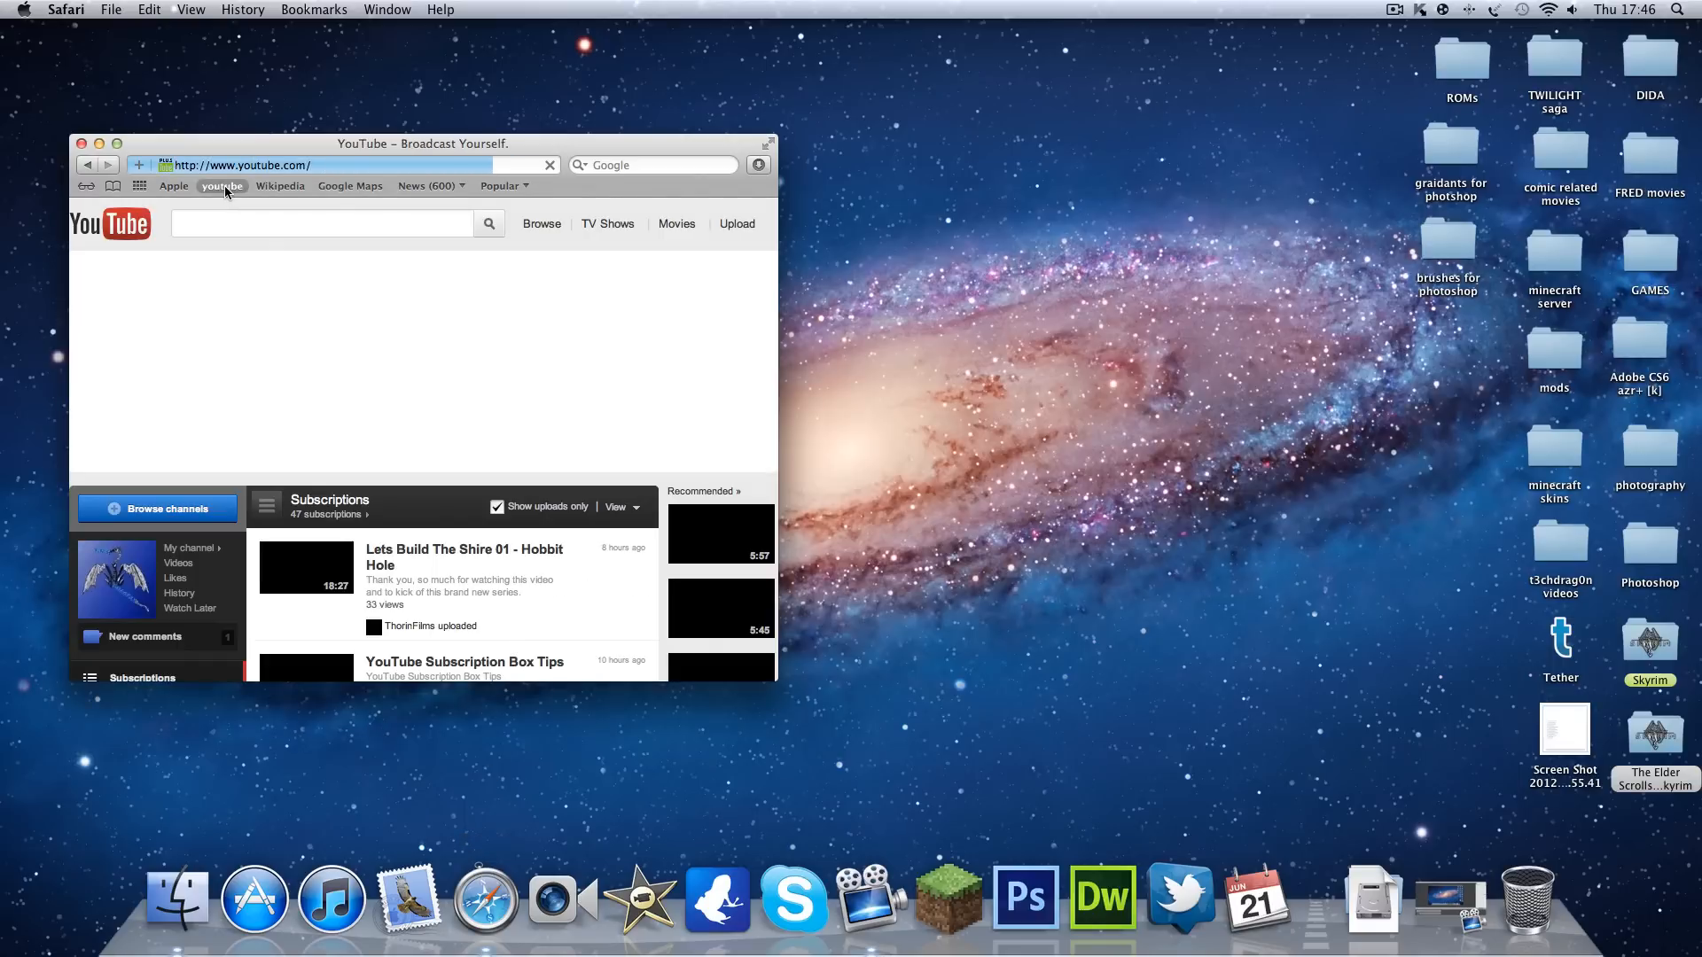
key(super+m)
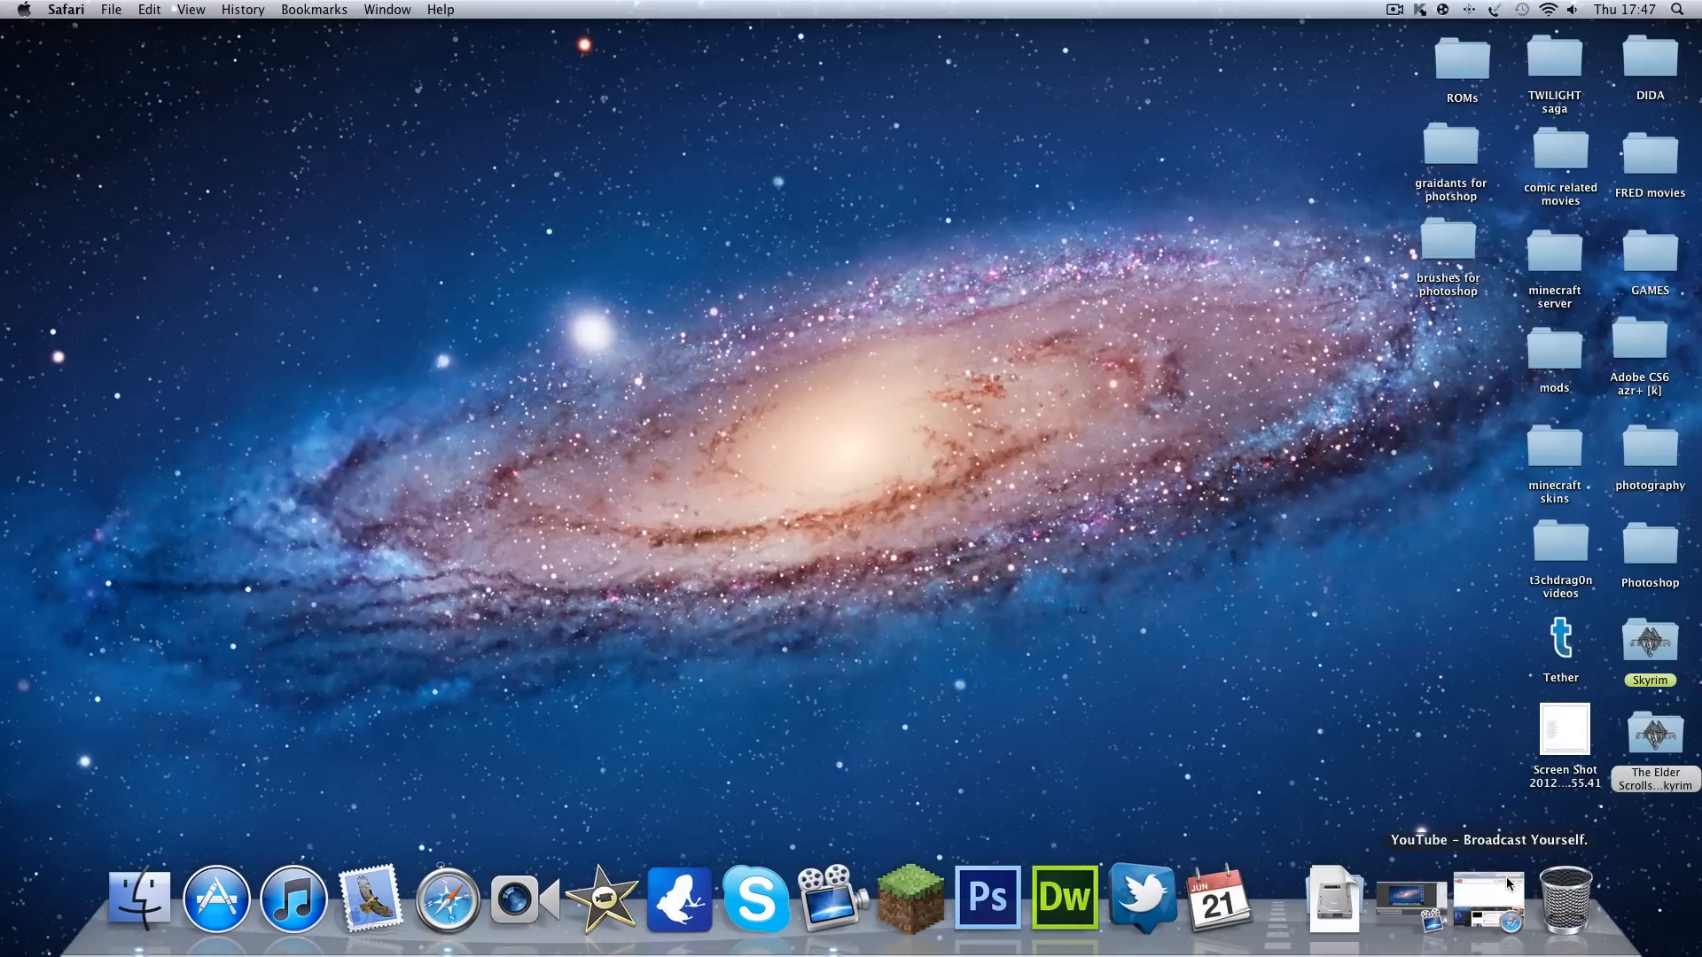
Restore the YouTube window from the Dock, navigate back to Apple's page and forward to YouTube
click(1509, 882)
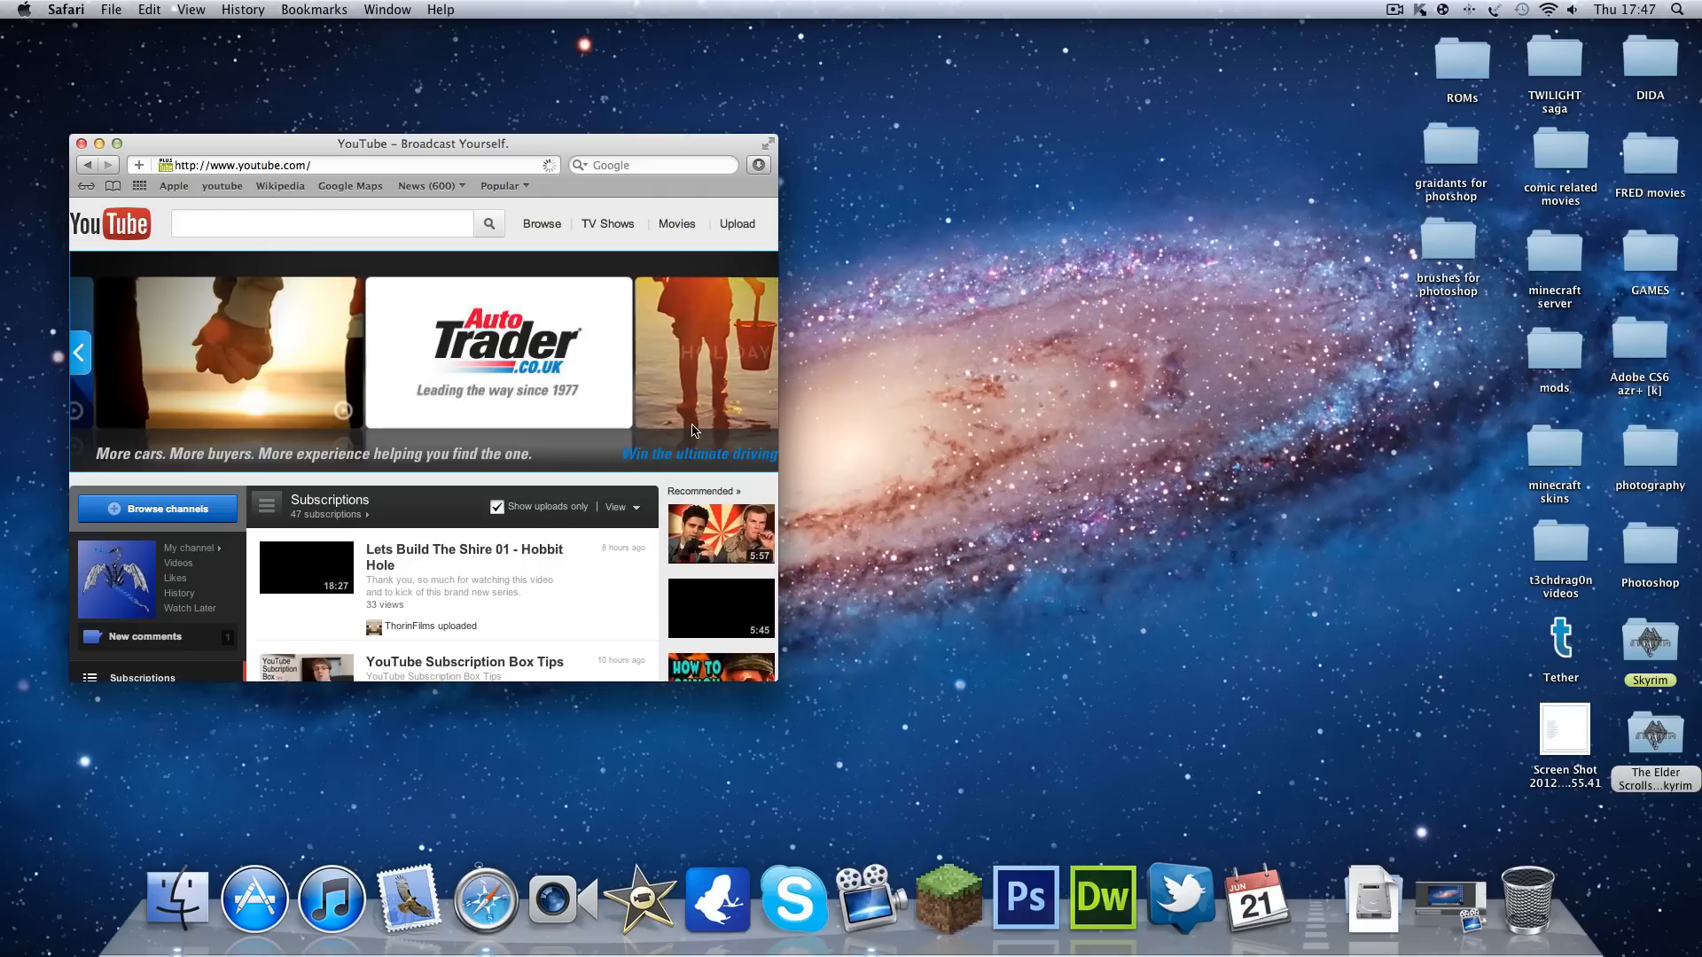
click(124, 175)
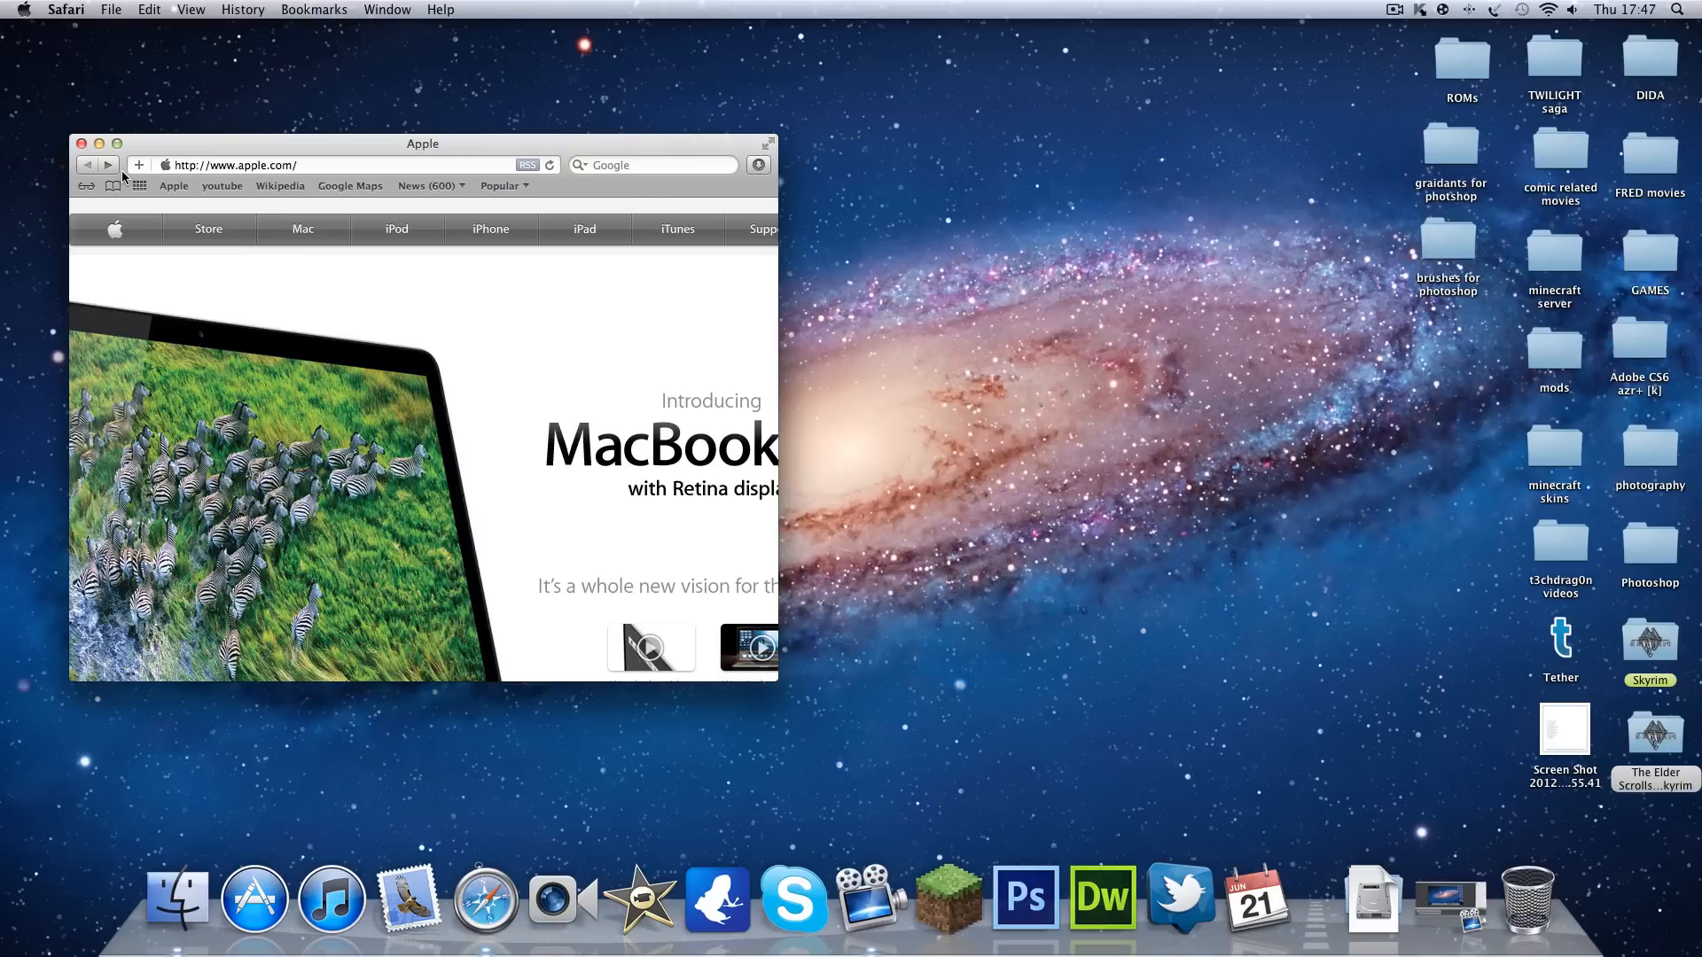
click(124, 173)
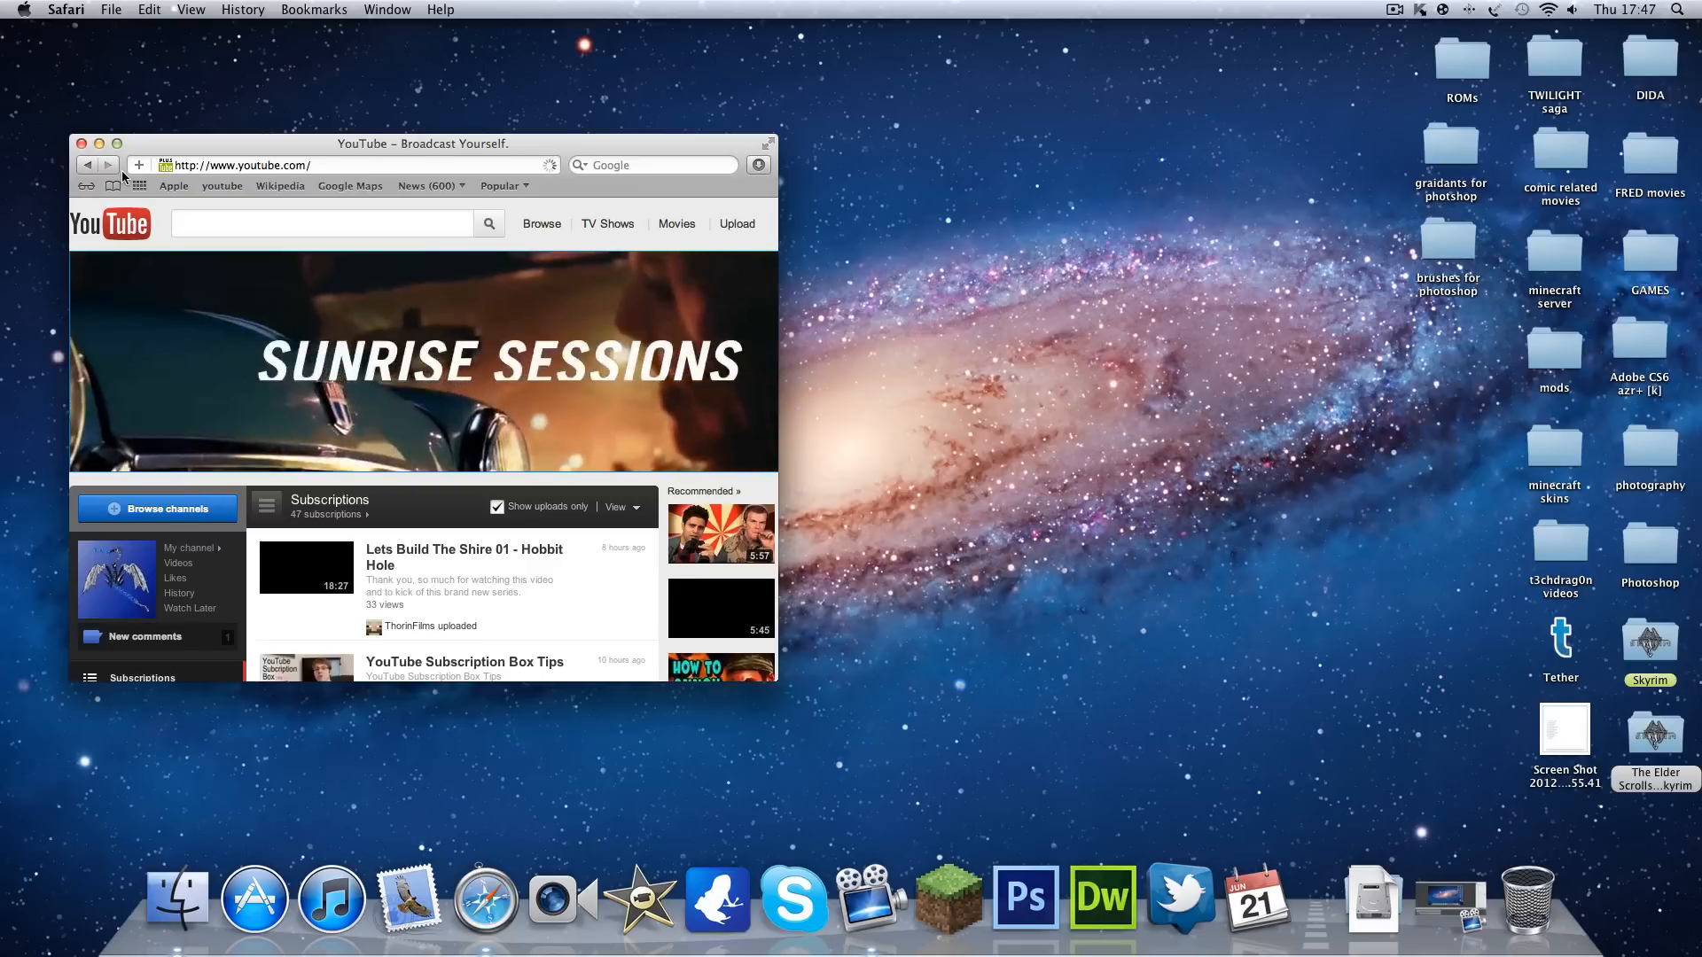
Capture the whole screen to a desktop file with Cmd+Shift+3
key(super+shift+3)
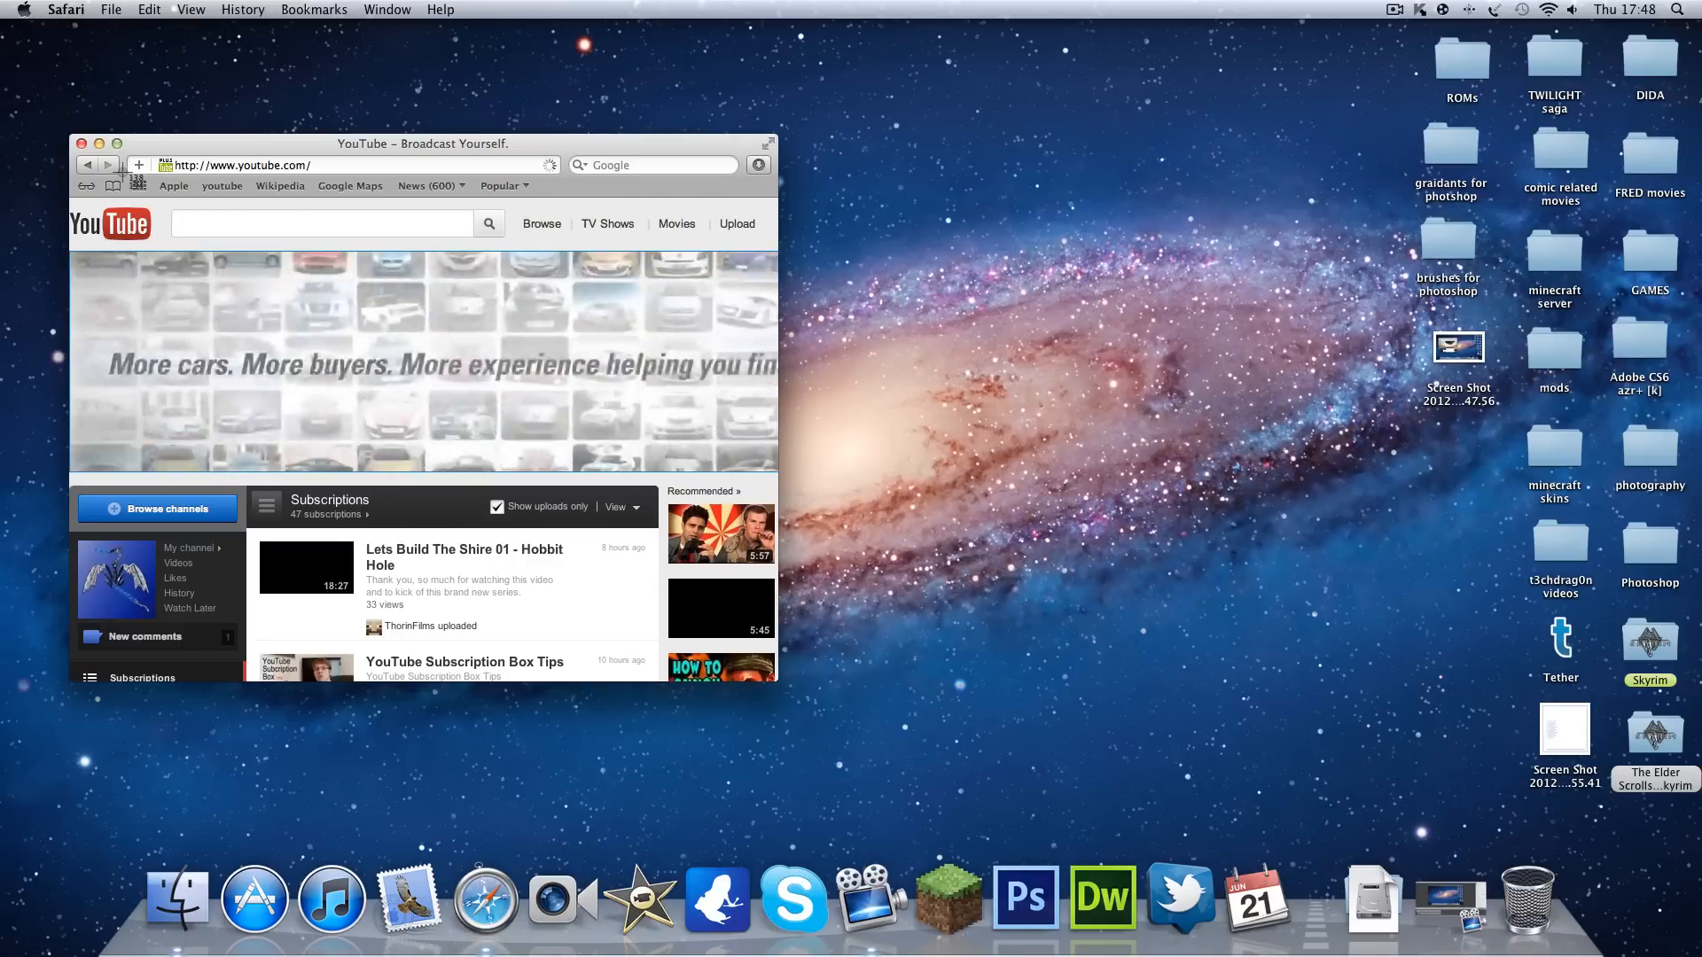
Use Cmd+Shift+4 then Space for window-capture mode and screenshot the Dock
key(super+shift+4)
key(space)
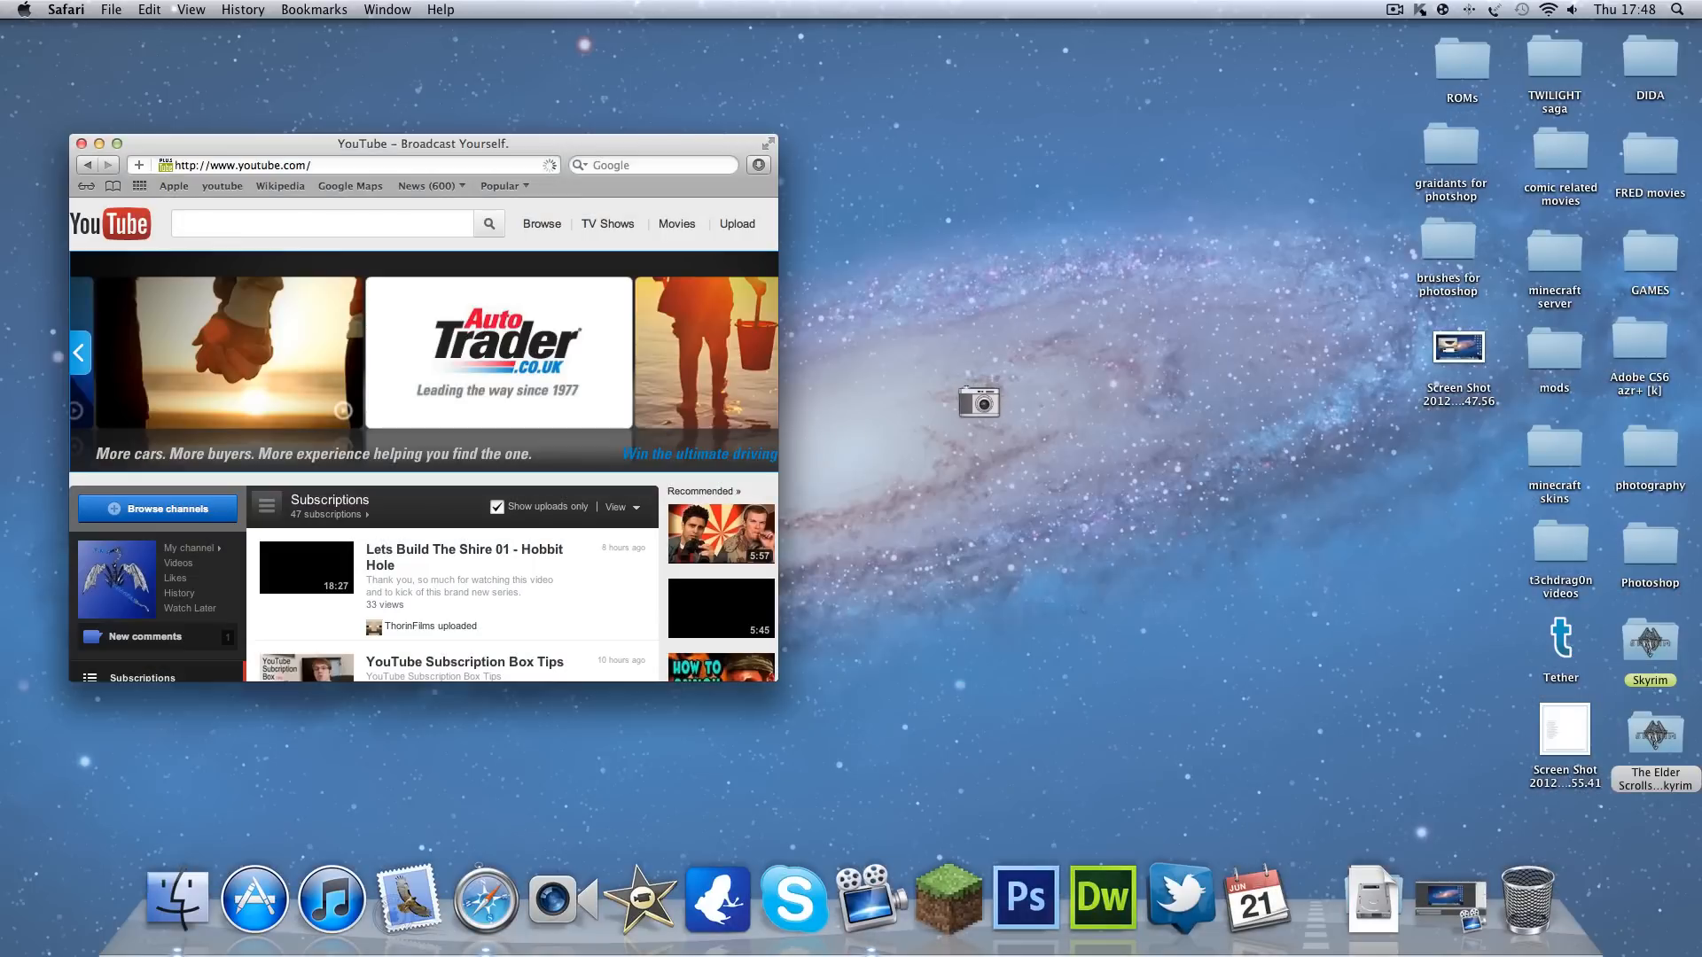
key(space)
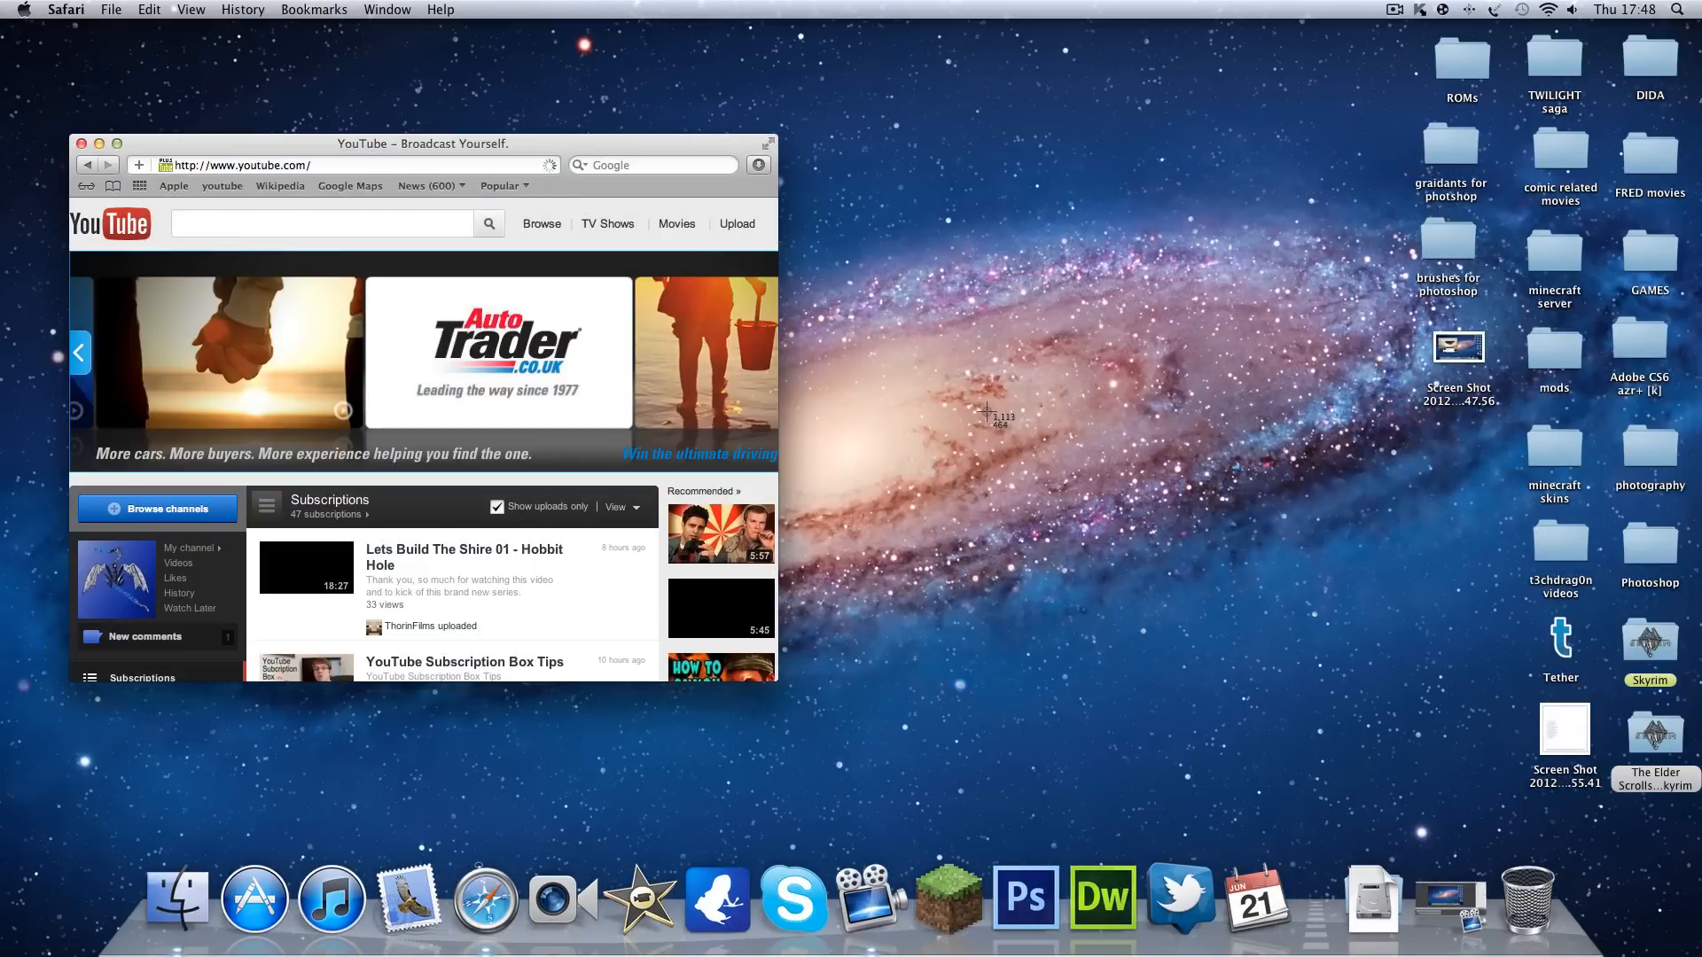
key(space)
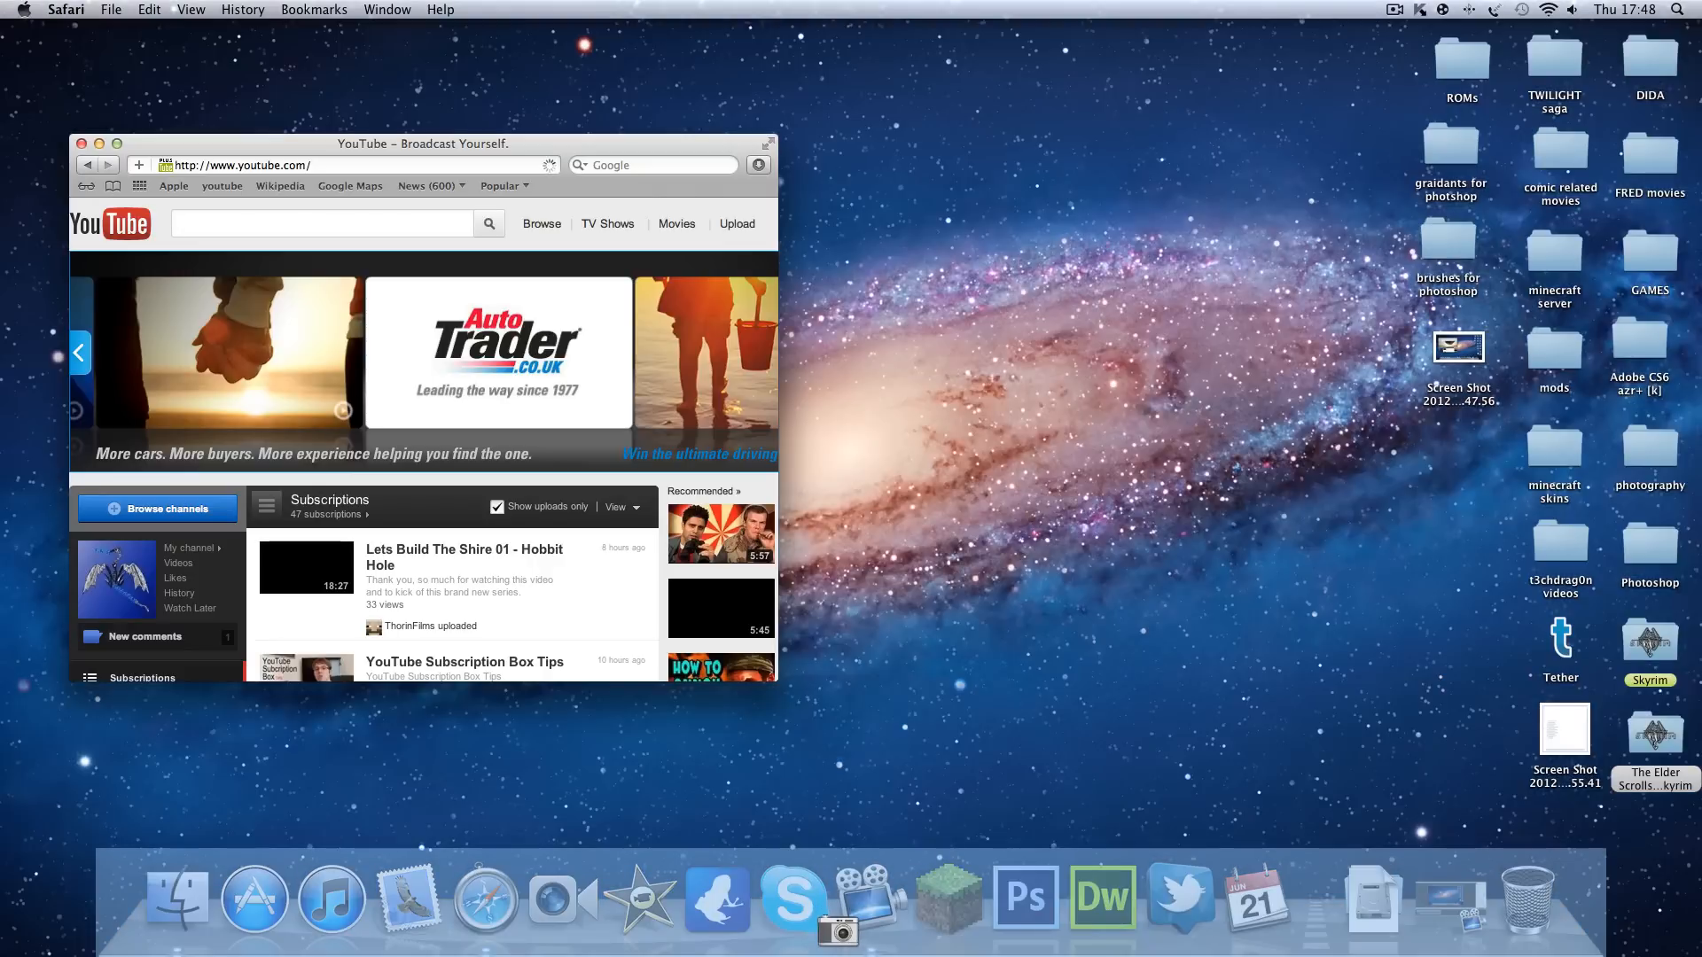
click(840, 932)
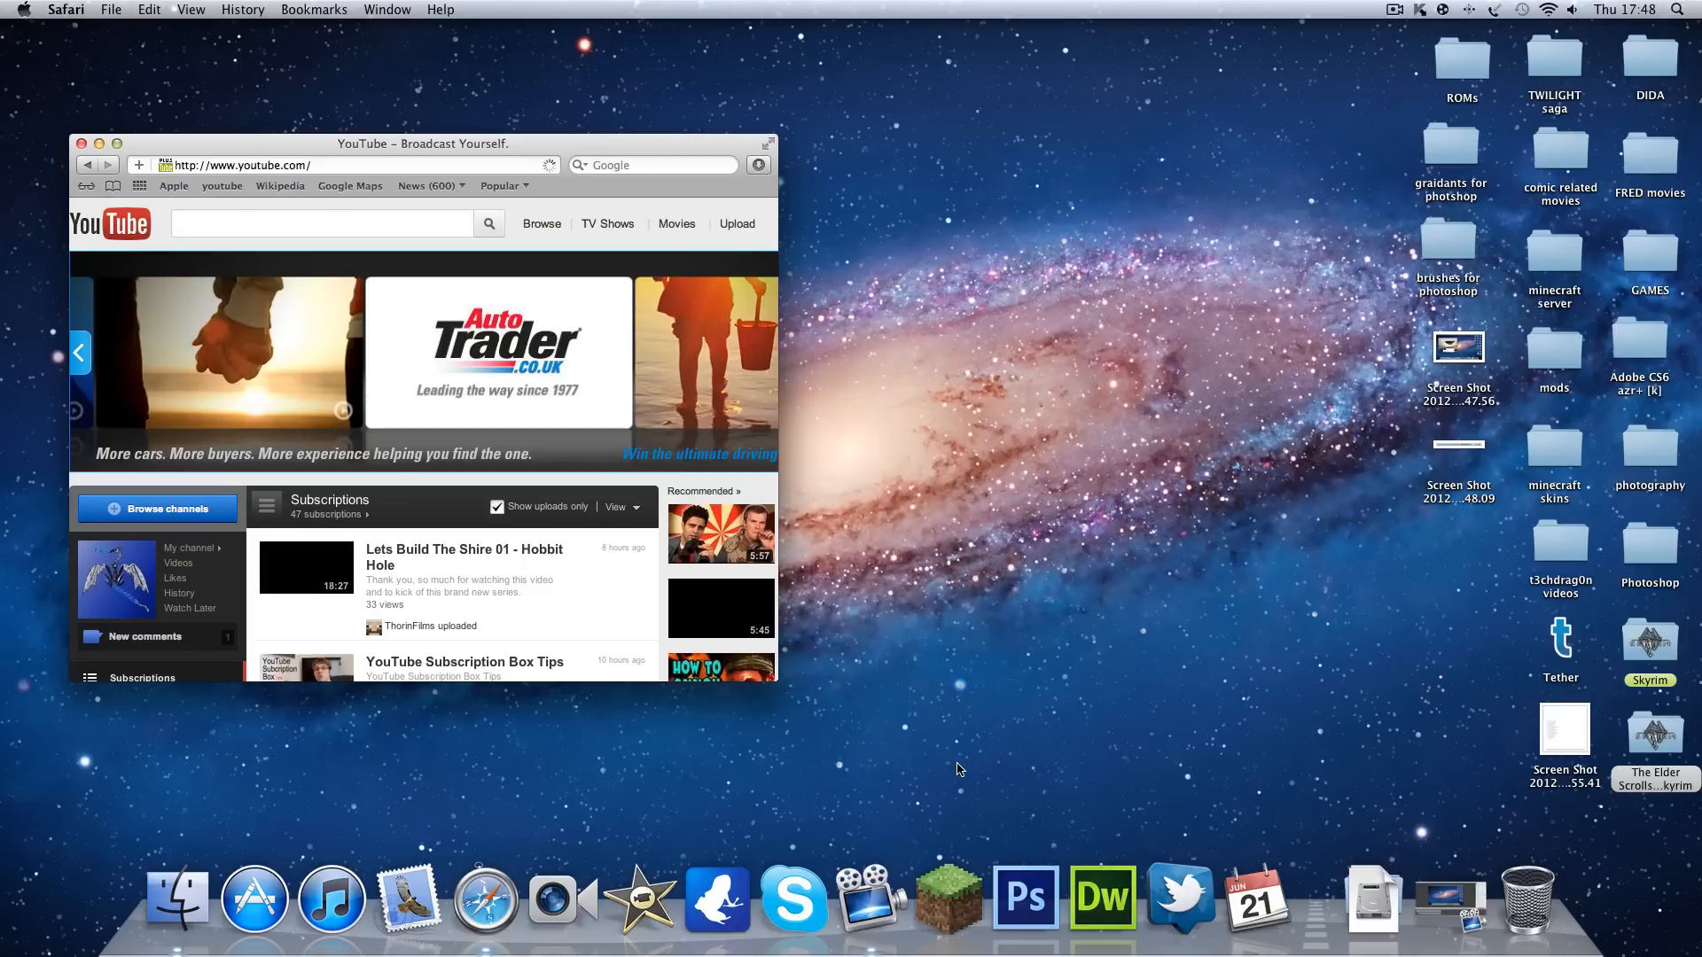
Start another Cmd+Shift+4 capture and switch it to single-window mode
key(super+shift+4)
key(super+shift+4)
key(space)
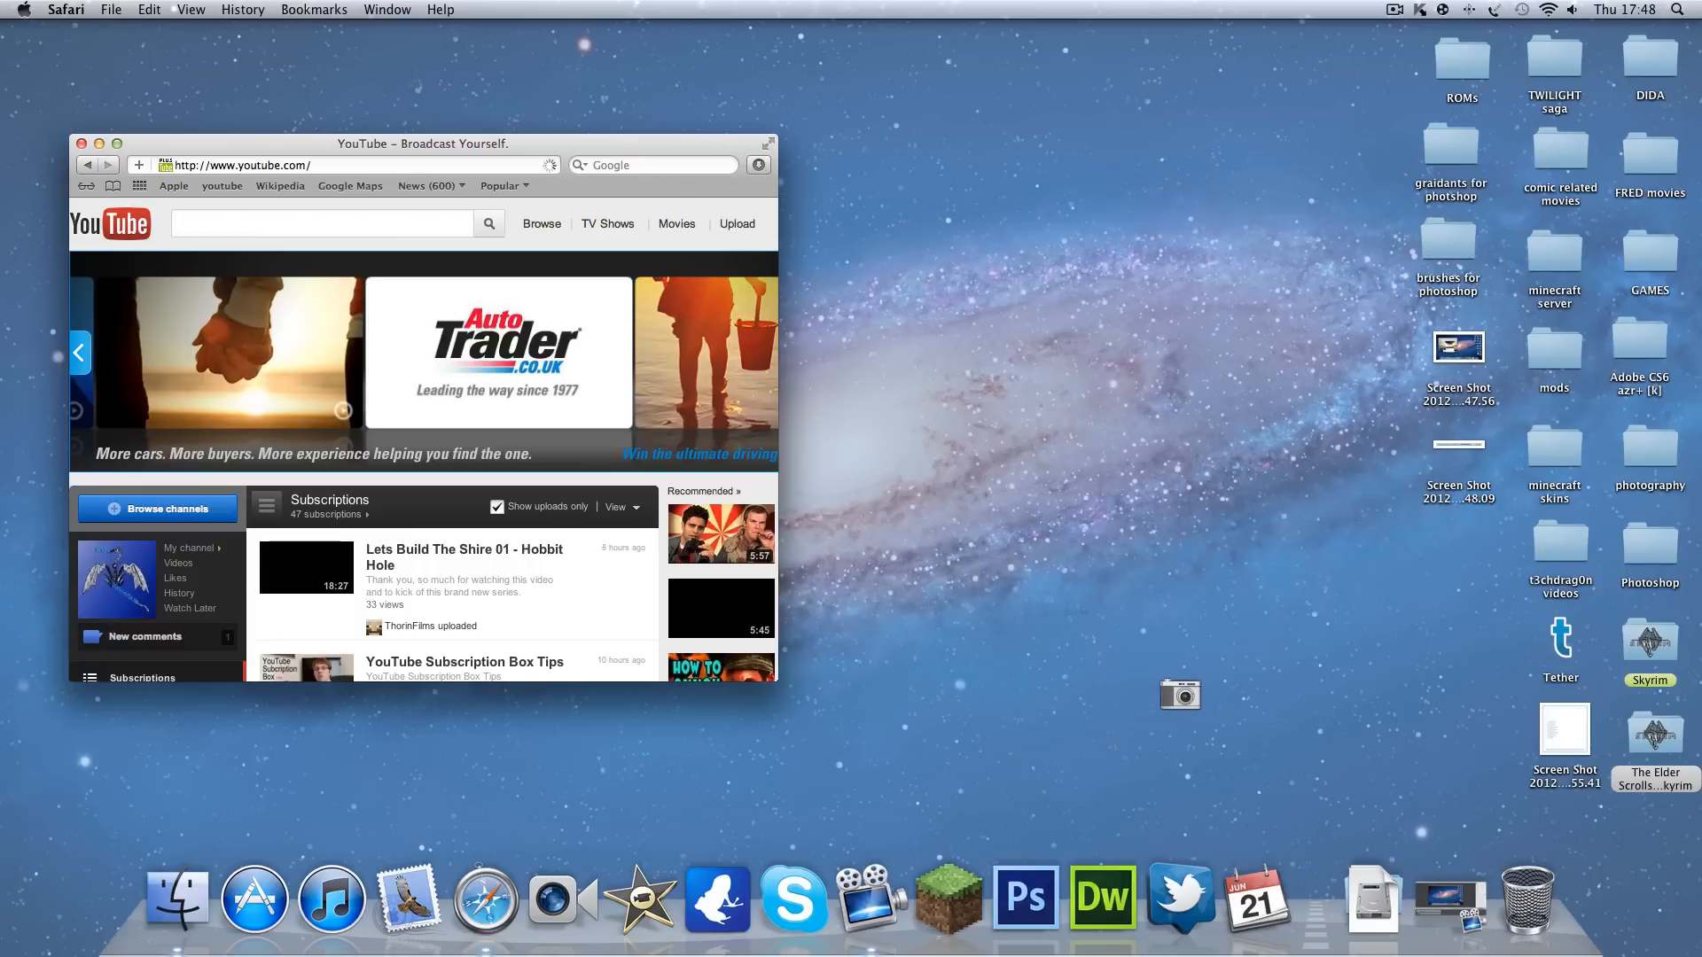
Abandon the pending window capture, bring up the shut-down dialog with Ctrl+Eject and cancel it
click(1180, 693)
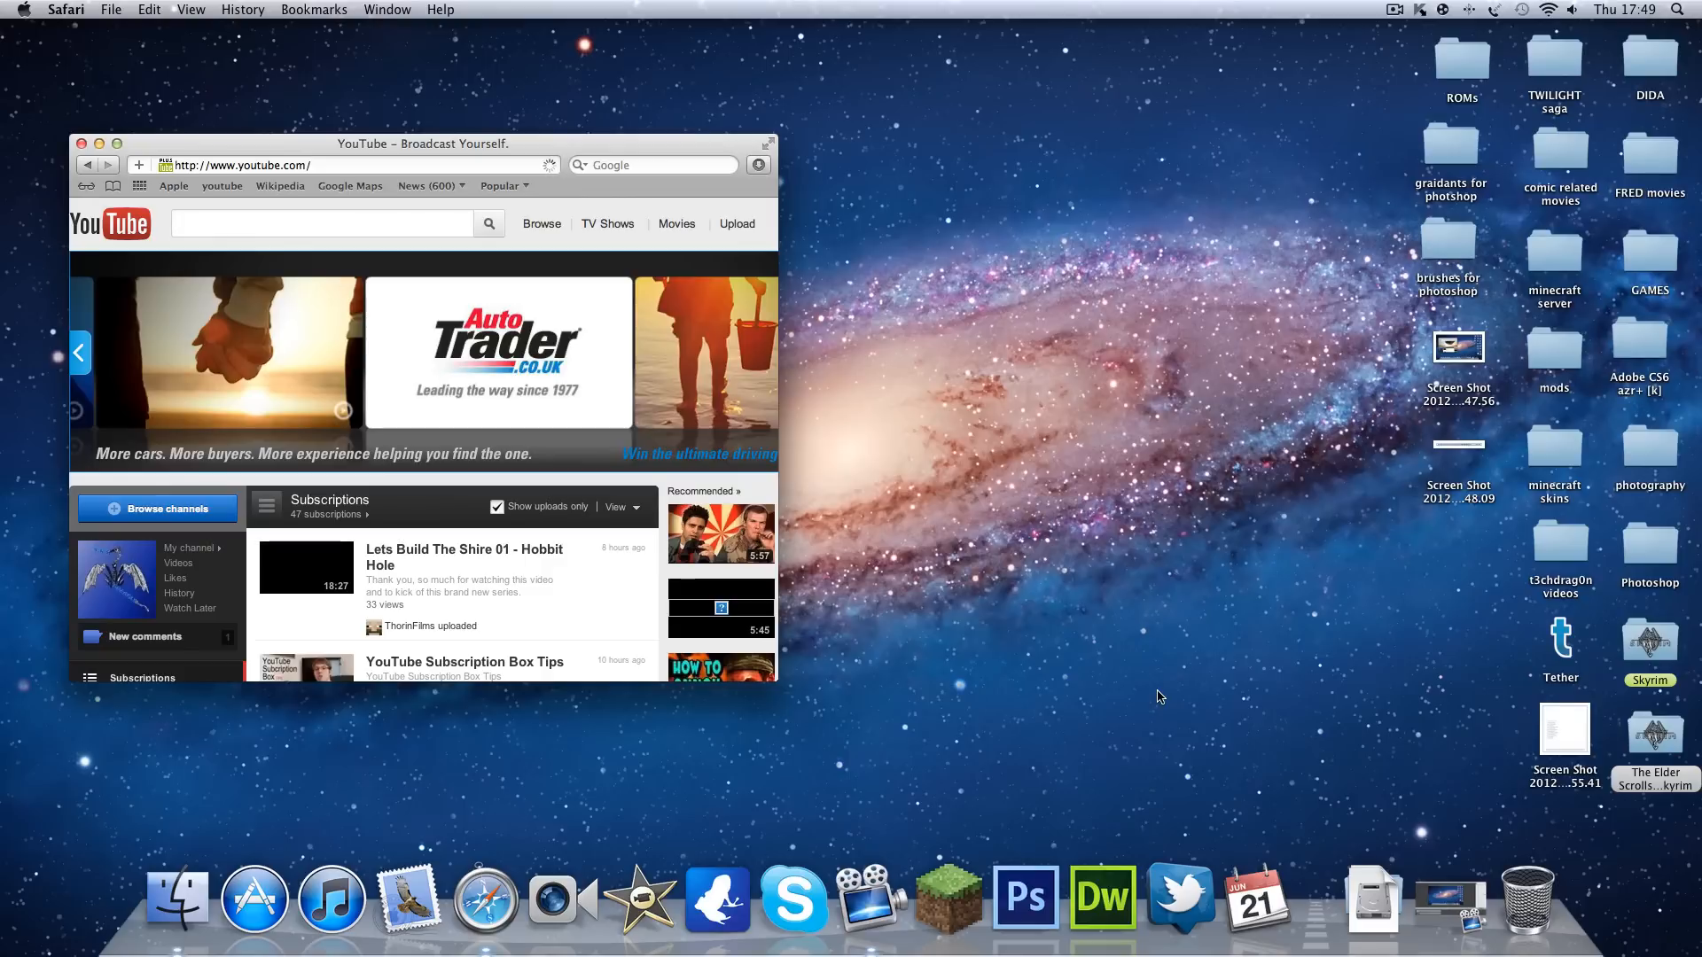
key(ctrl+Eject)
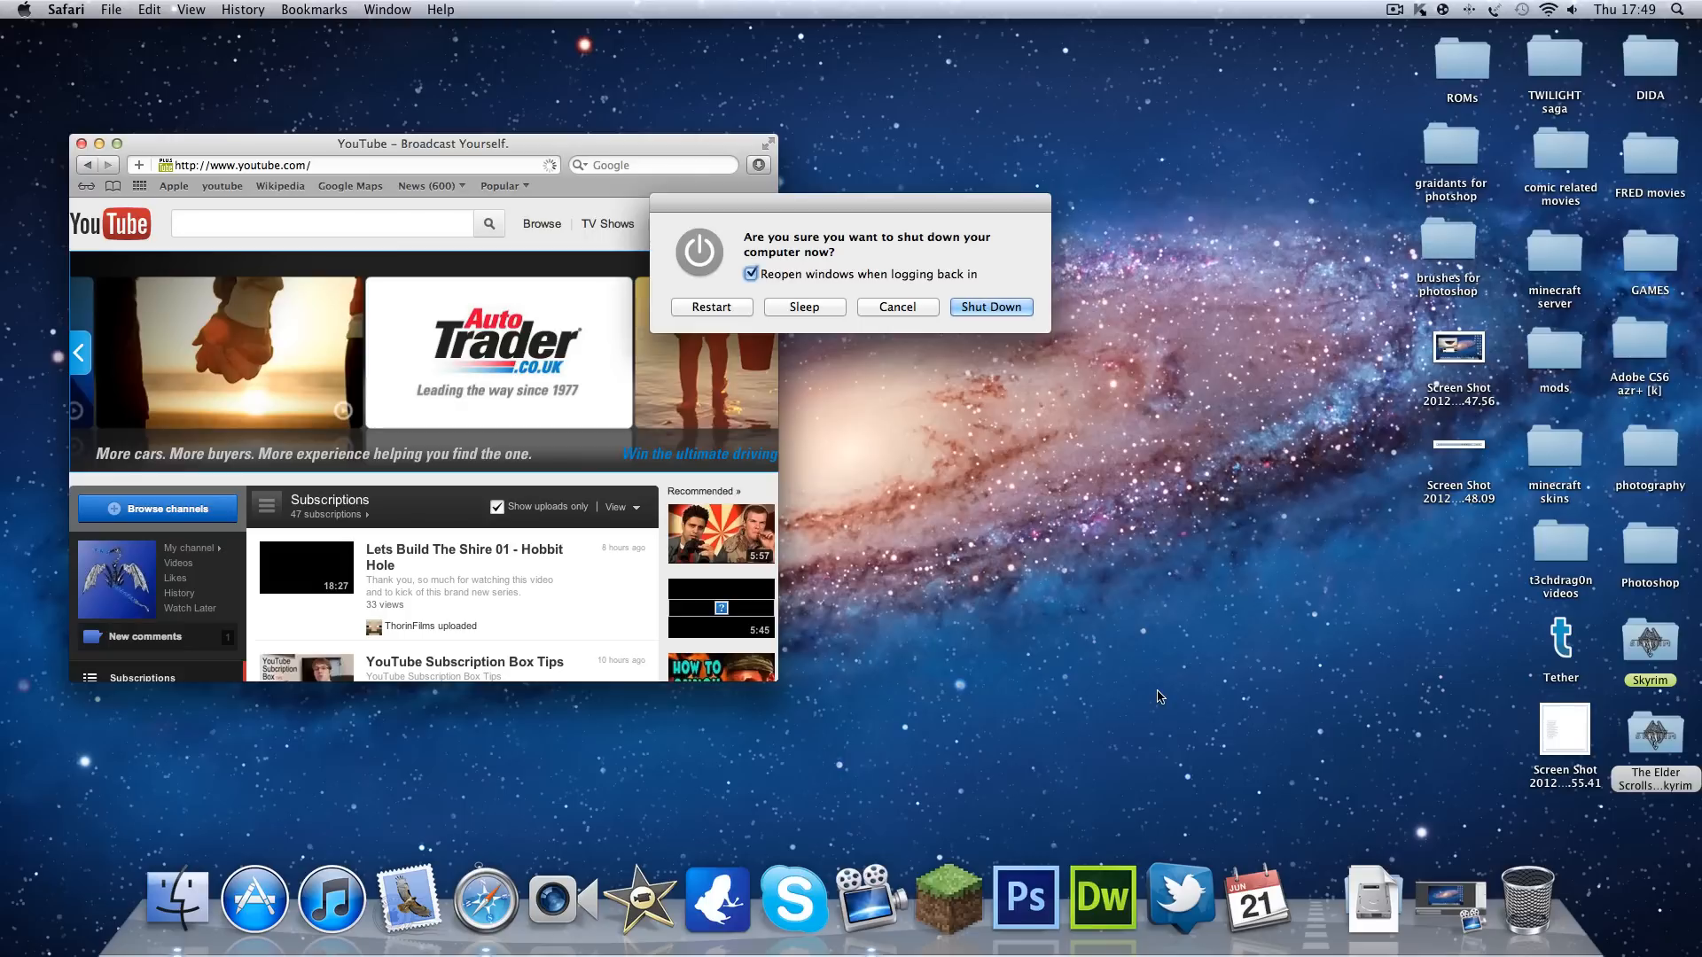
click(897, 307)
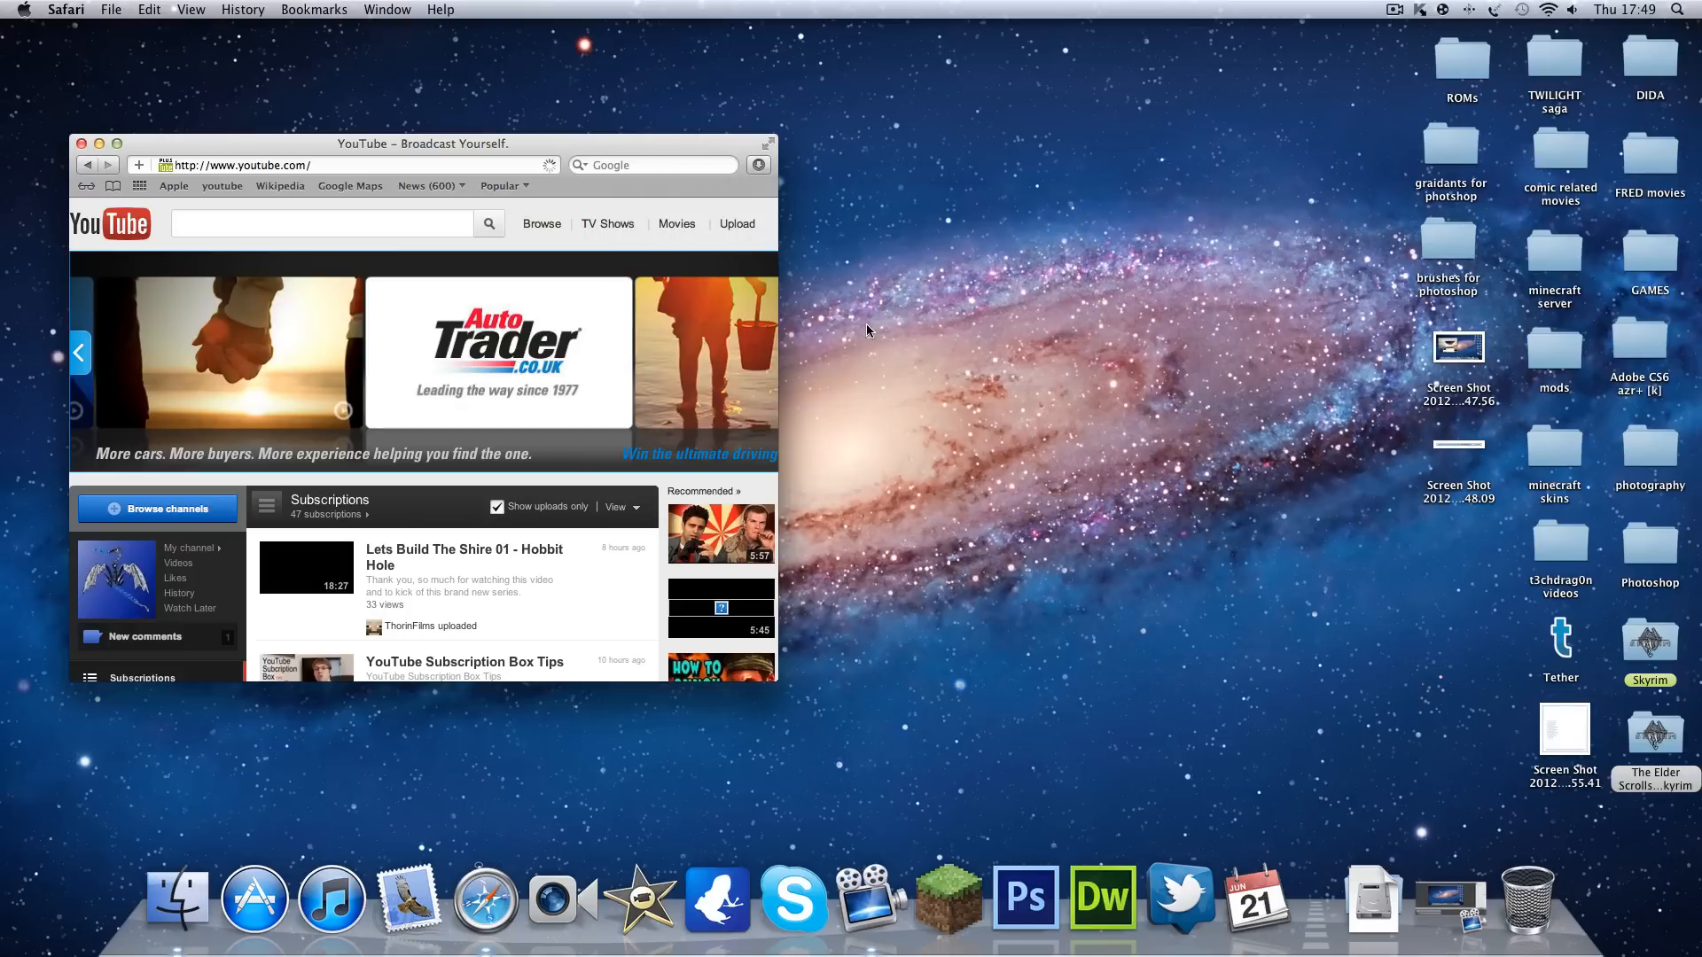
Launch Stickies from a Spotlight search
key(super+space)
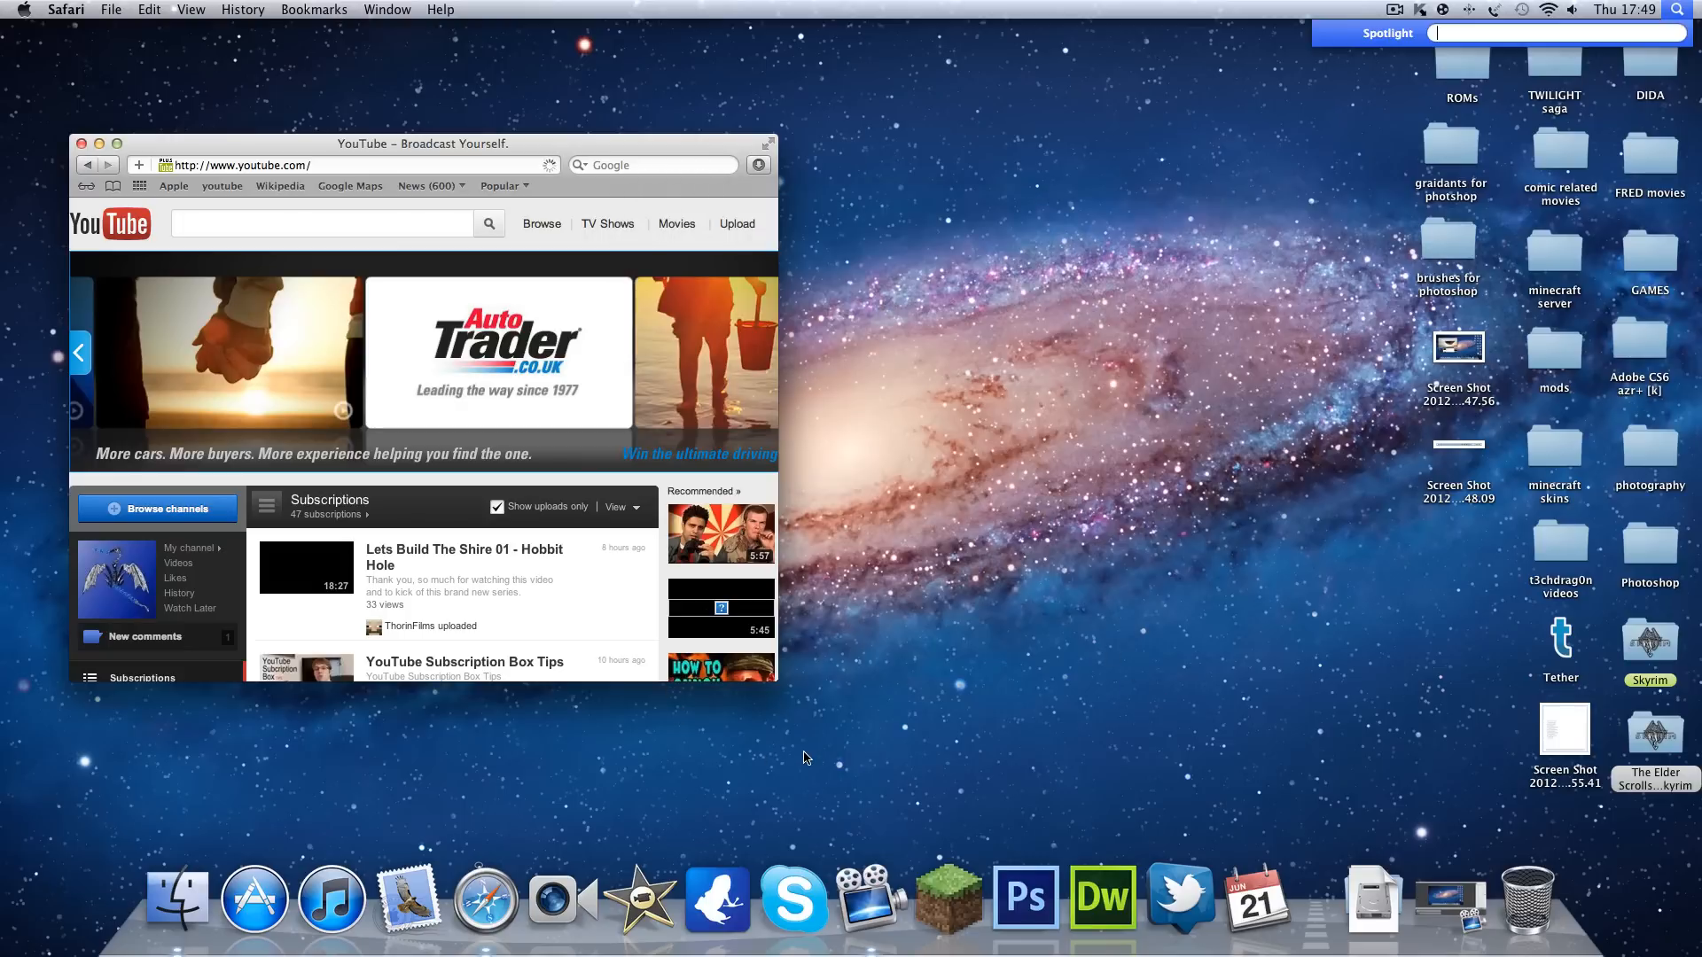
text(stick)
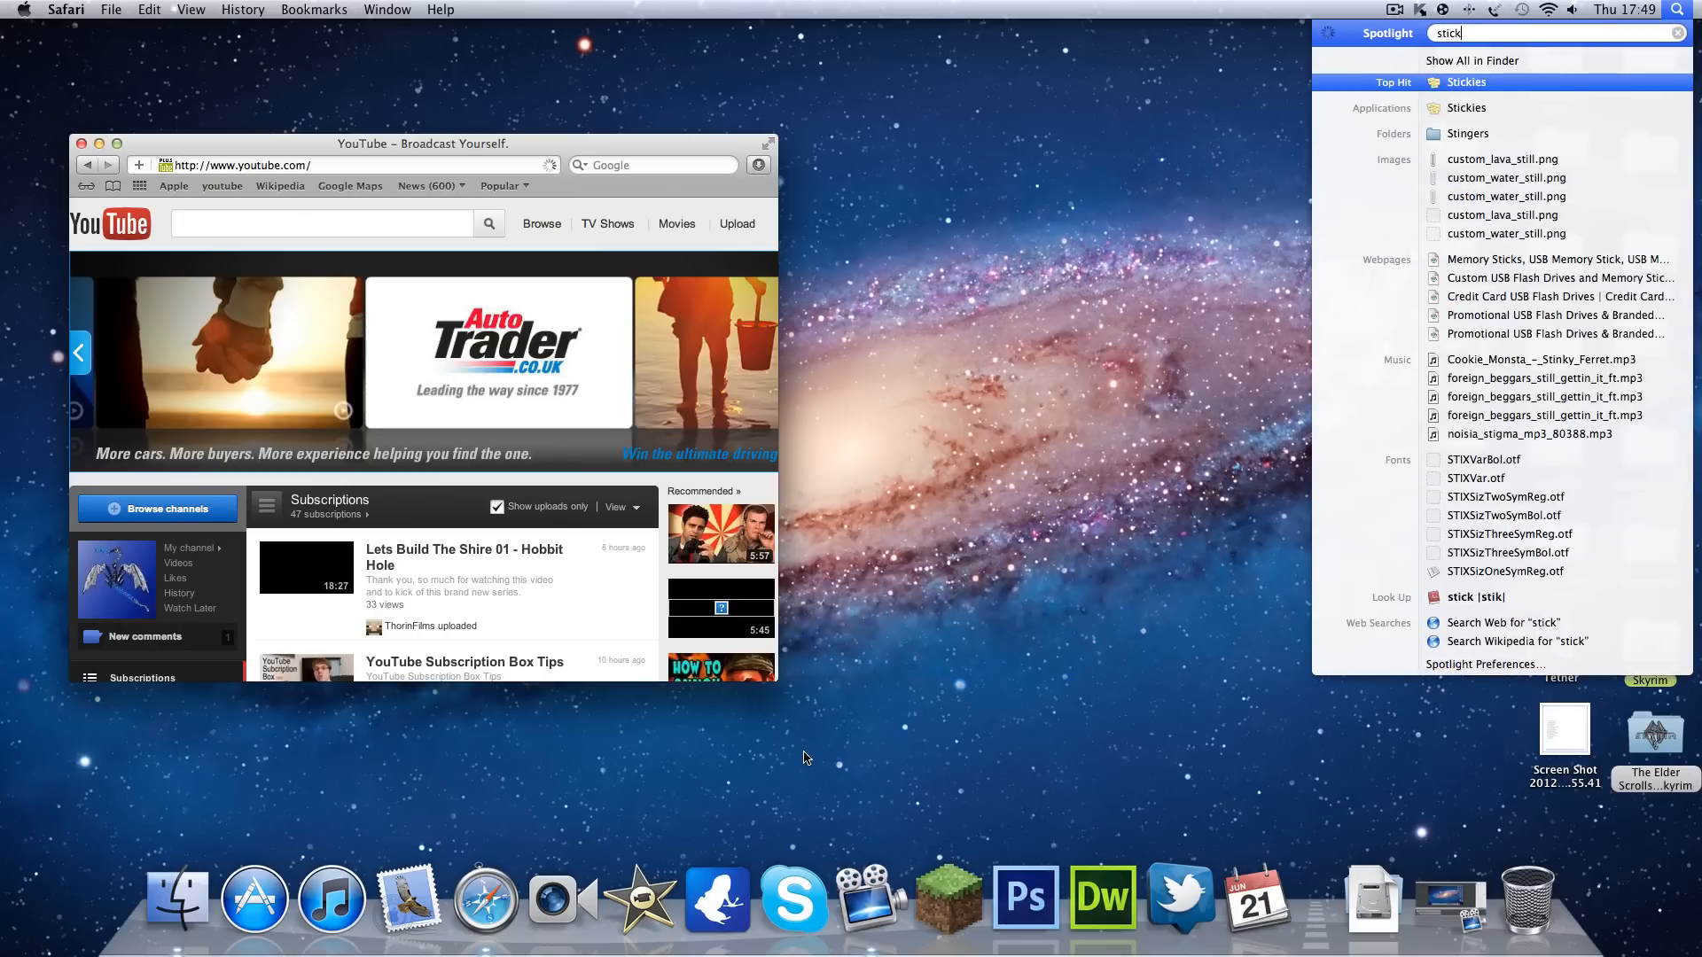
key(Down)
key(Down)
key(Up)
key(Up)
key(Return)
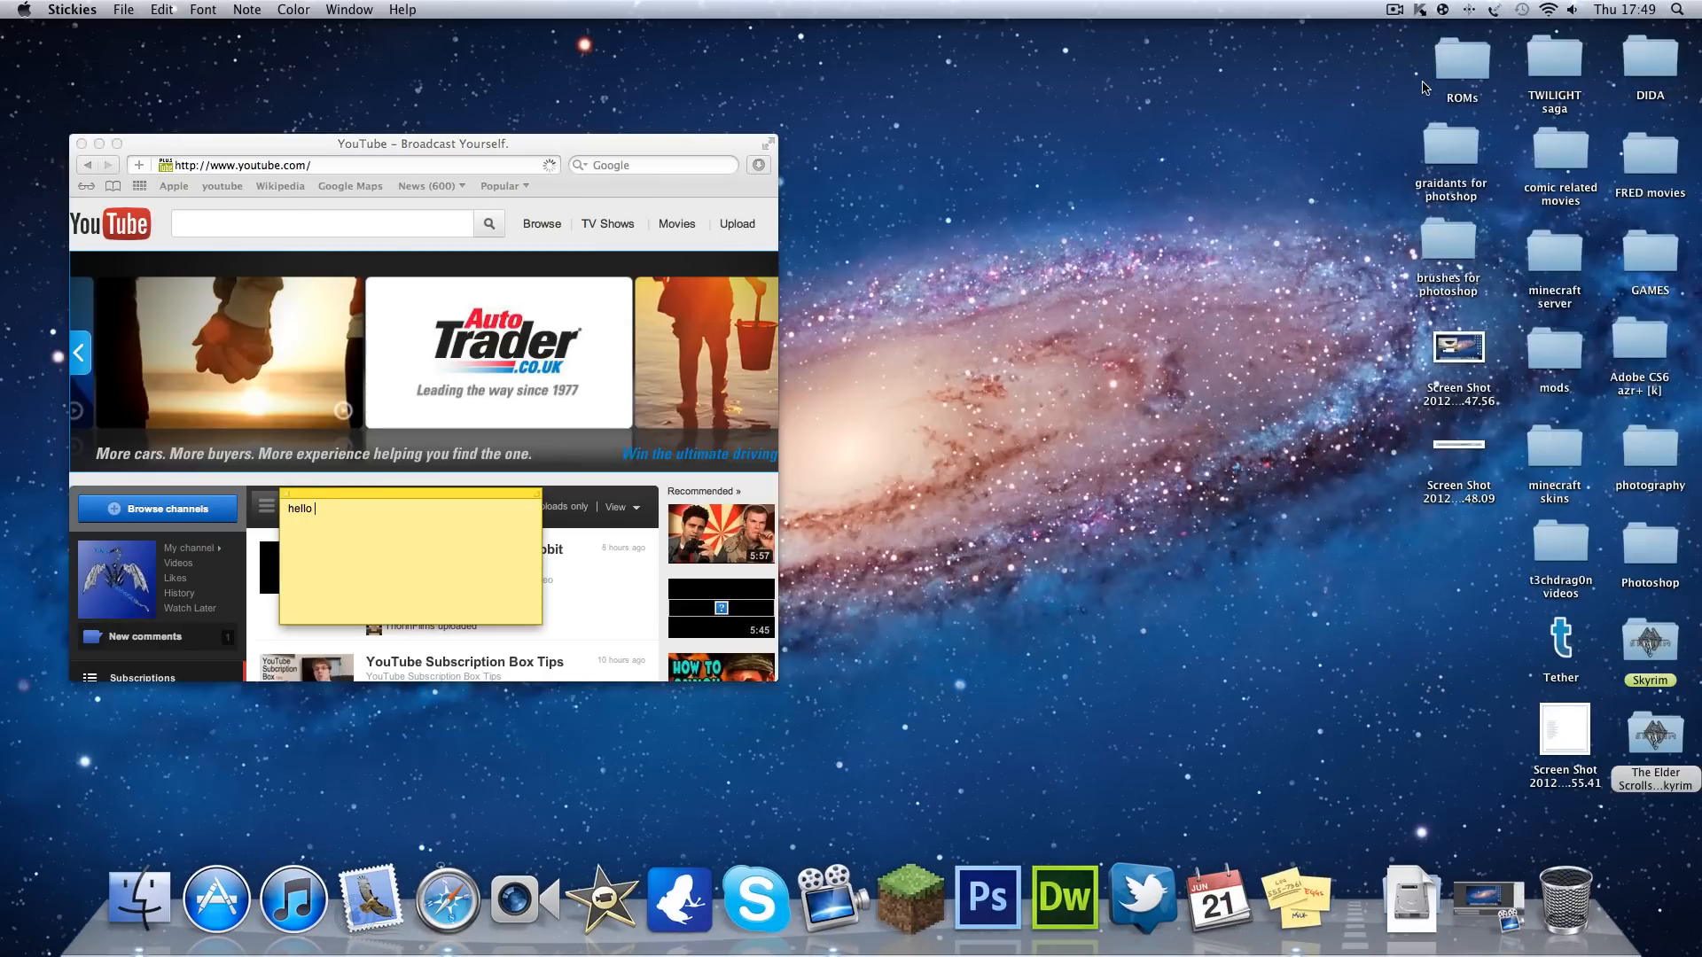
Look up the word hello in the note with Ctrl+Cmd+D, then collapse the sticky note
mouse_move(399, 558)
click(319, 508)
key(ctrl+super+d)
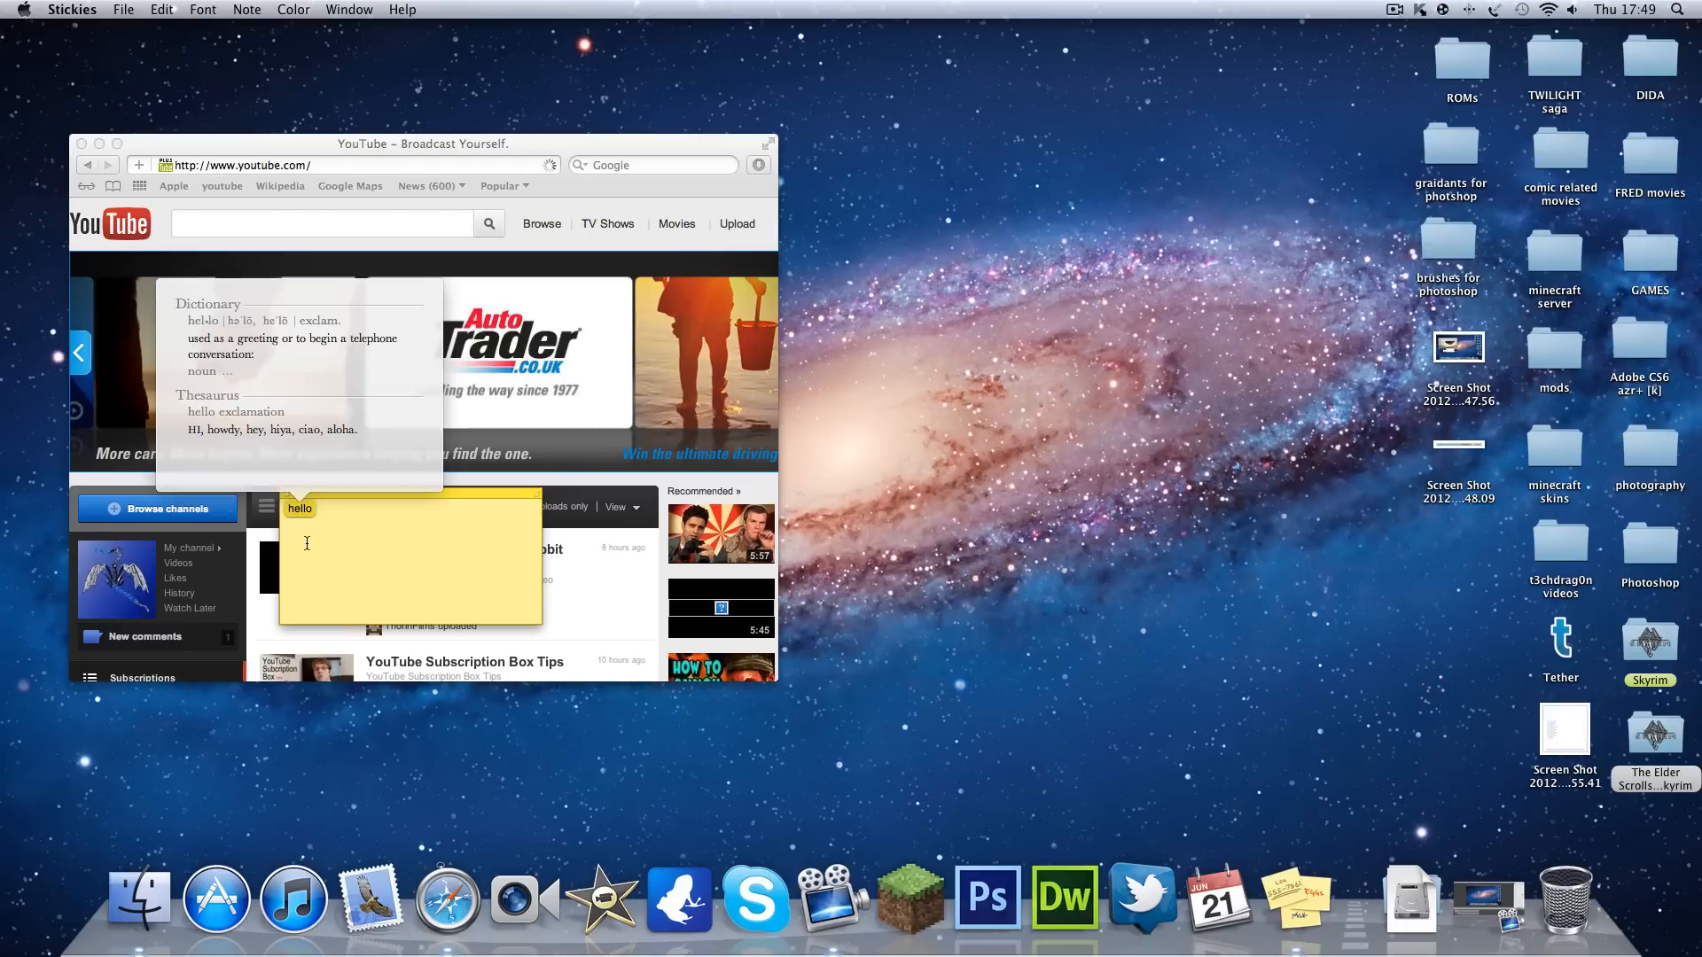
key(super+m)
key(super+m)
key(super+m)
Quit Stickies with Cmd+Q, open a new Safari window with Cmd+N and close it
key(super+q)
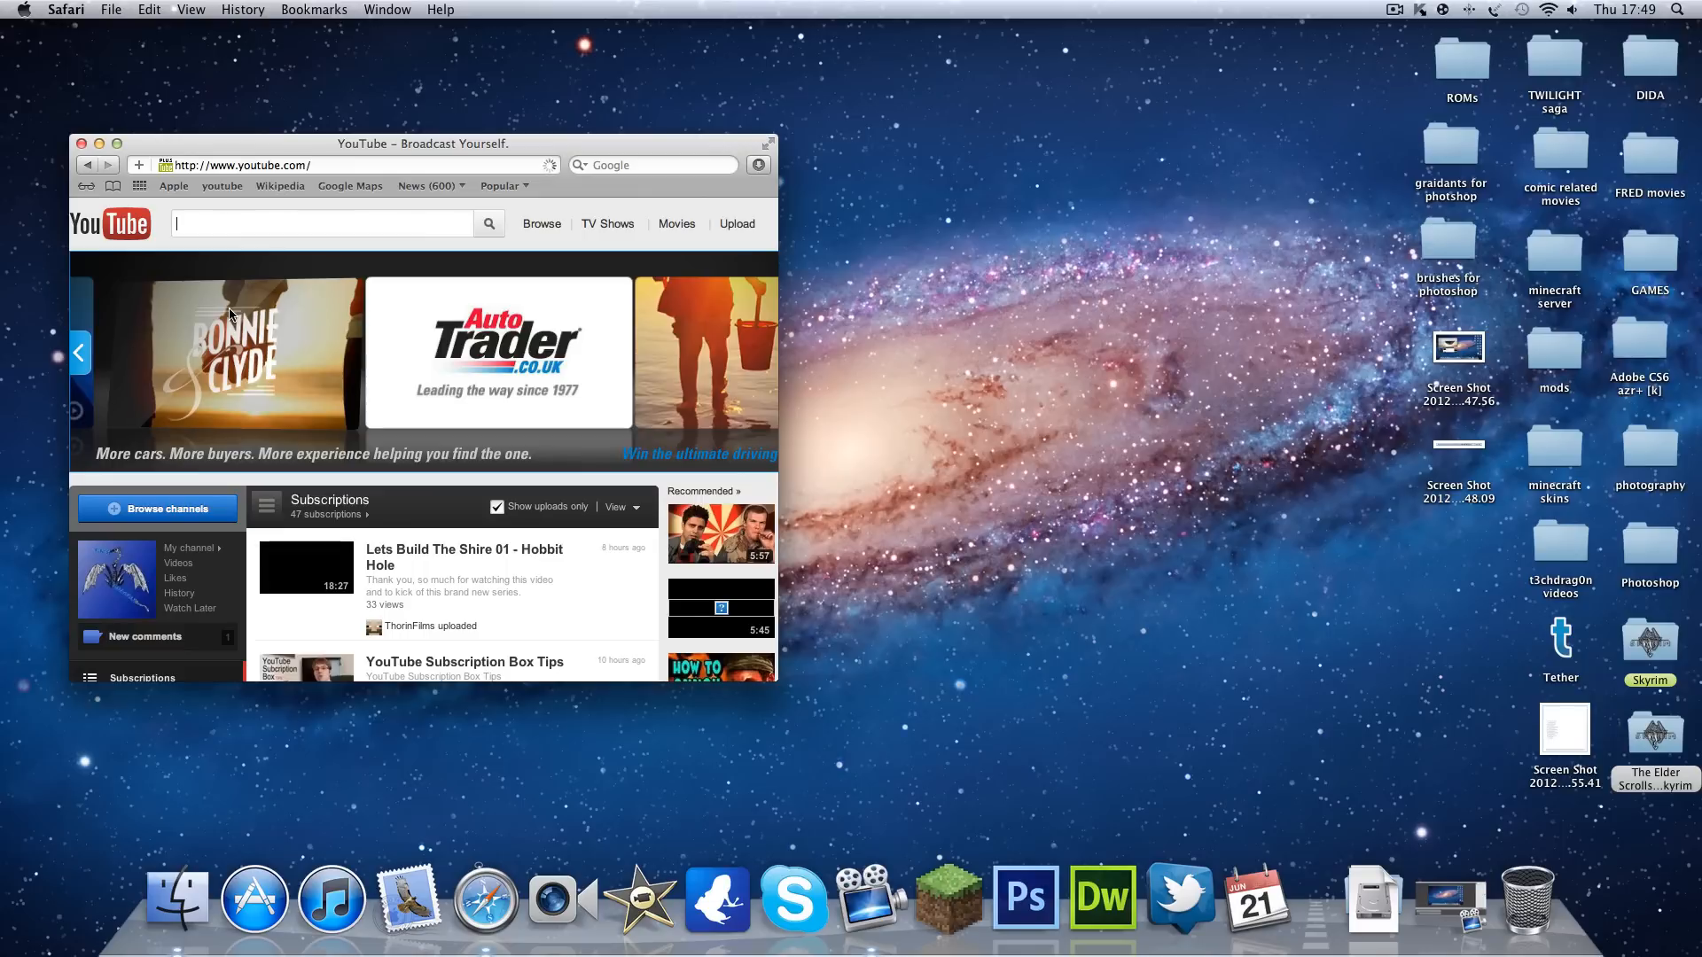
key(super+n)
click(82, 144)
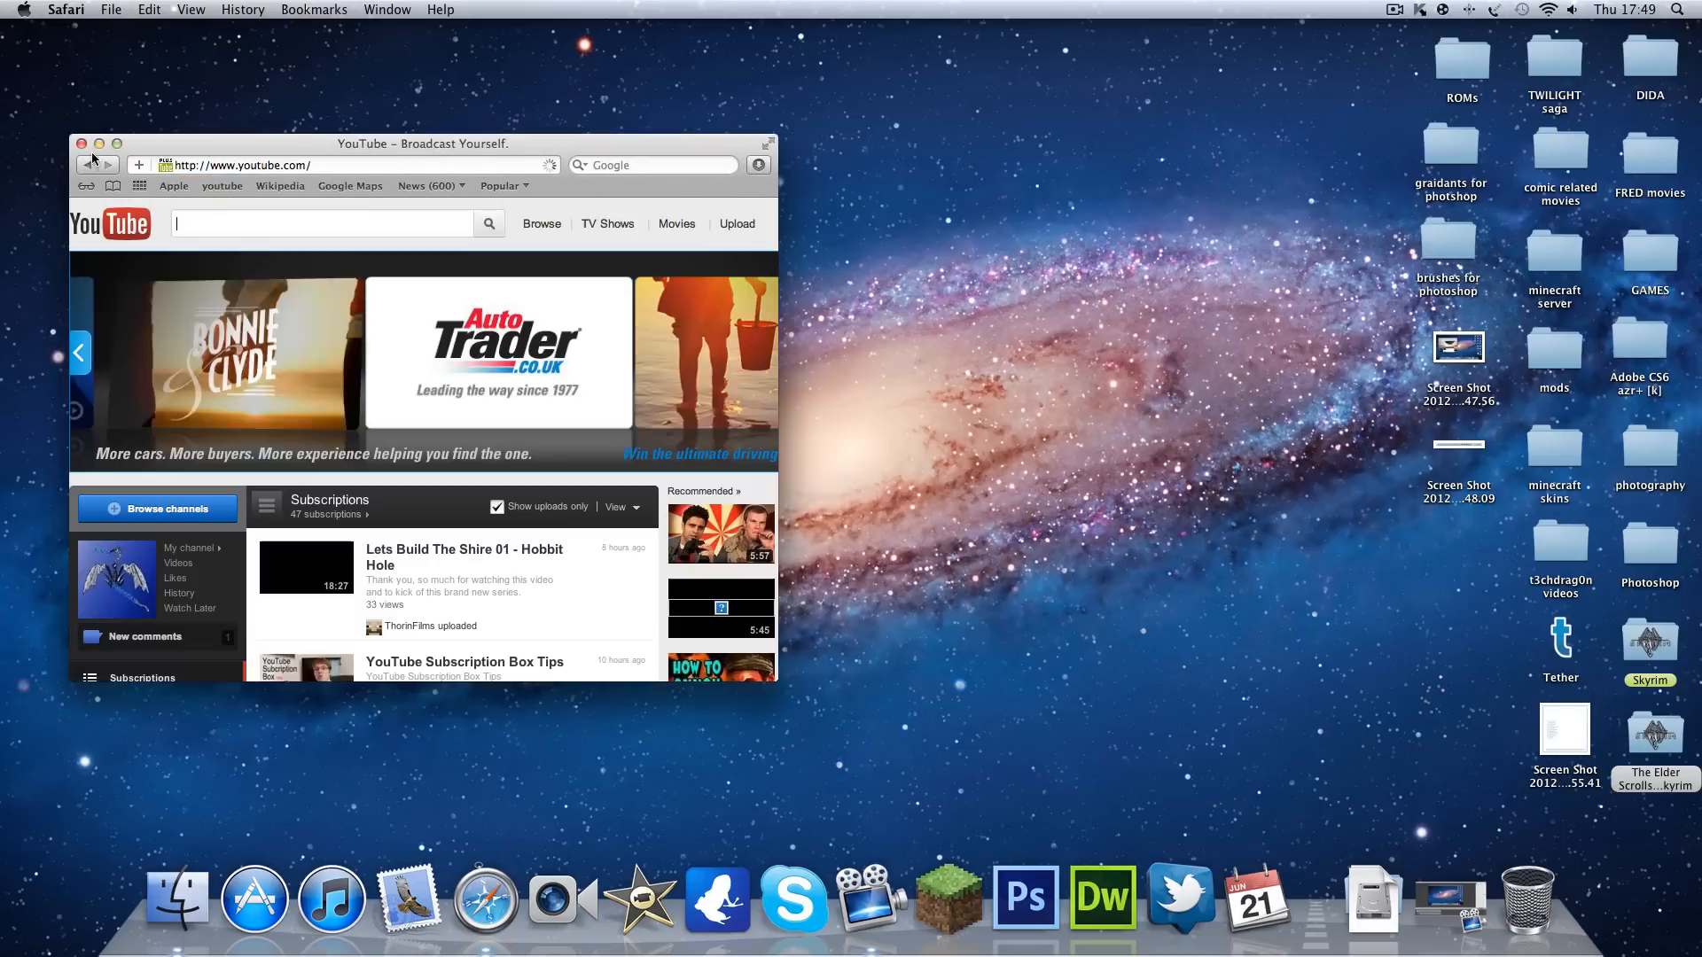